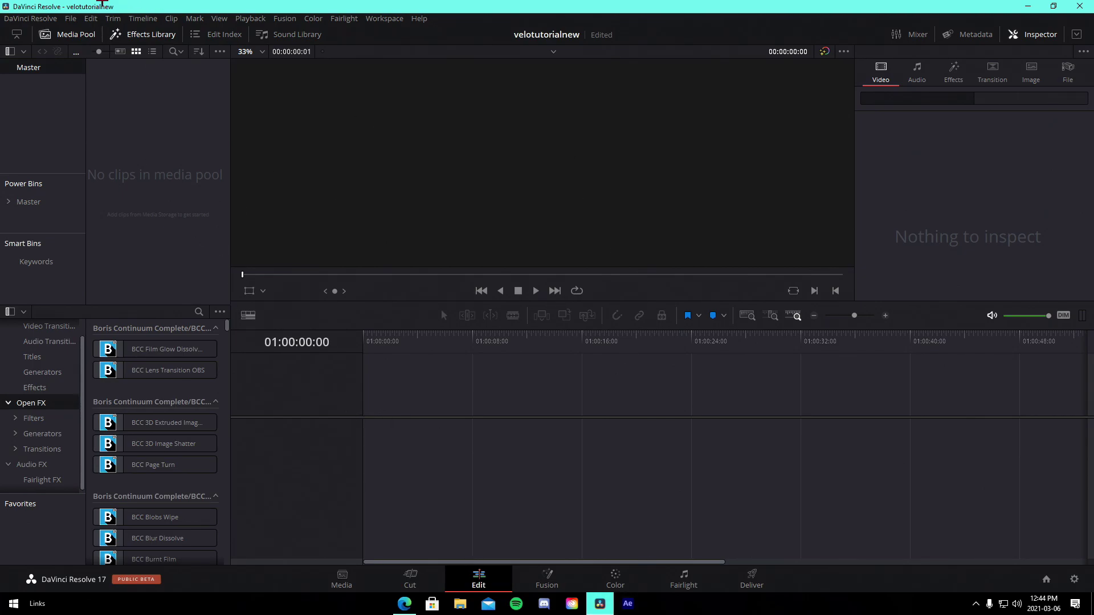
- Set the project's timeline frame rate to 60 frames per second in the project settings
left_click(71, 18)
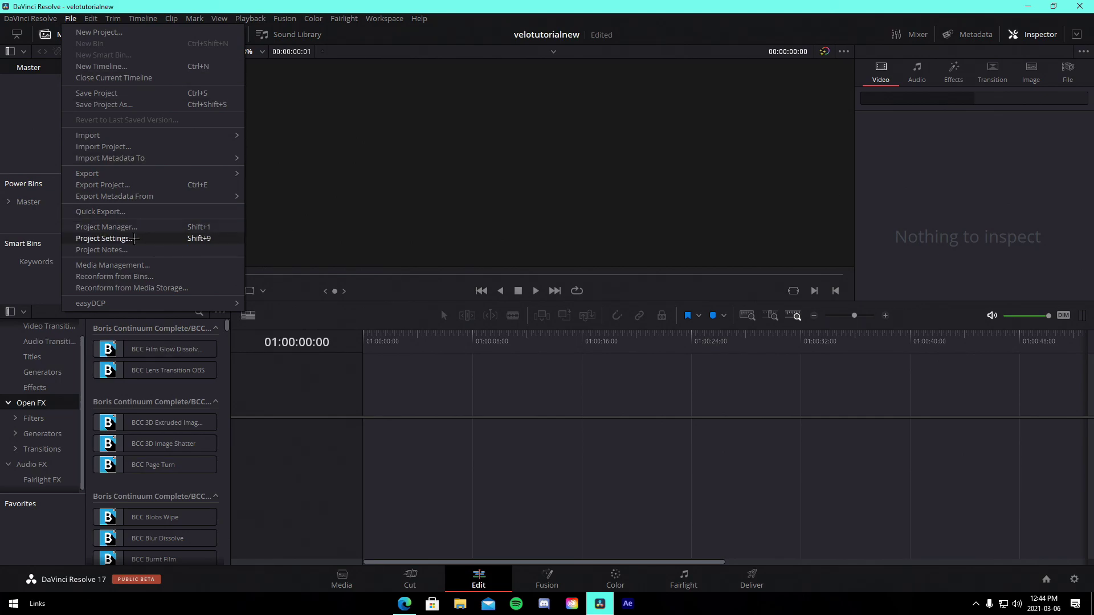
left_click(70, 19)
left_click(70, 19)
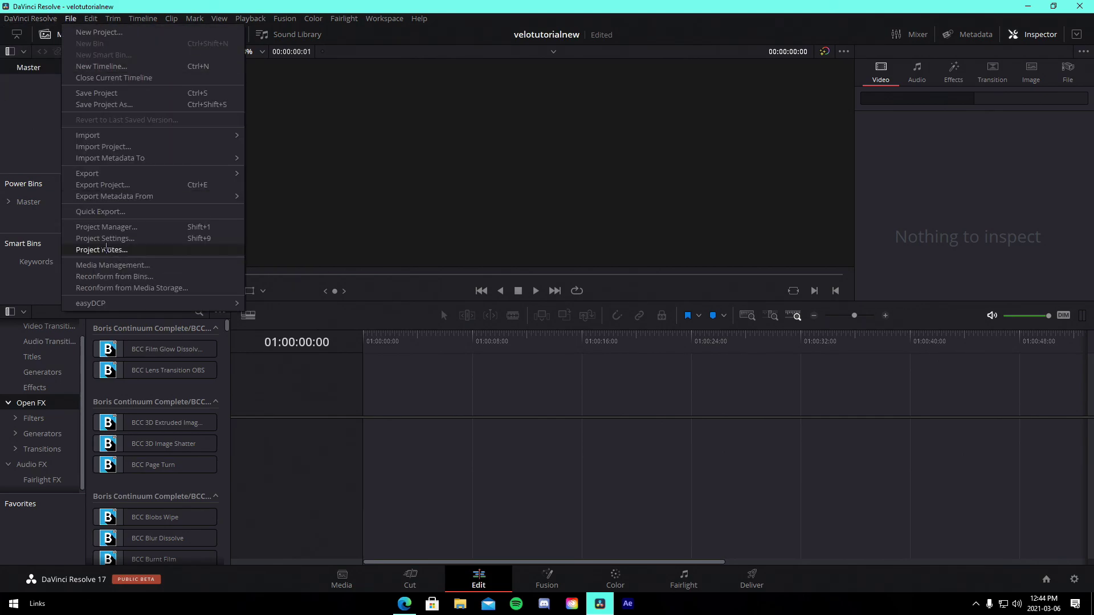
left_click(108, 239)
left_click(533, 208)
left_click(530, 337)
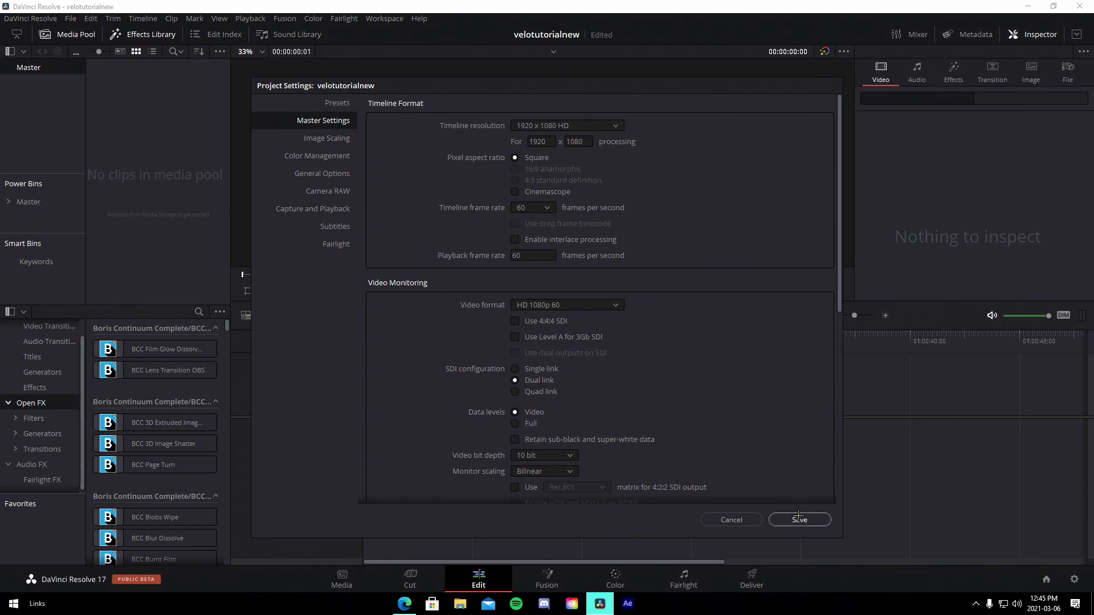
- Import the gameplay clips 1, 2 and 4 and the Rarin - Decals song from the YouTube Videos folder into the media pool
left_click_drag(389, 224, 157, 175)
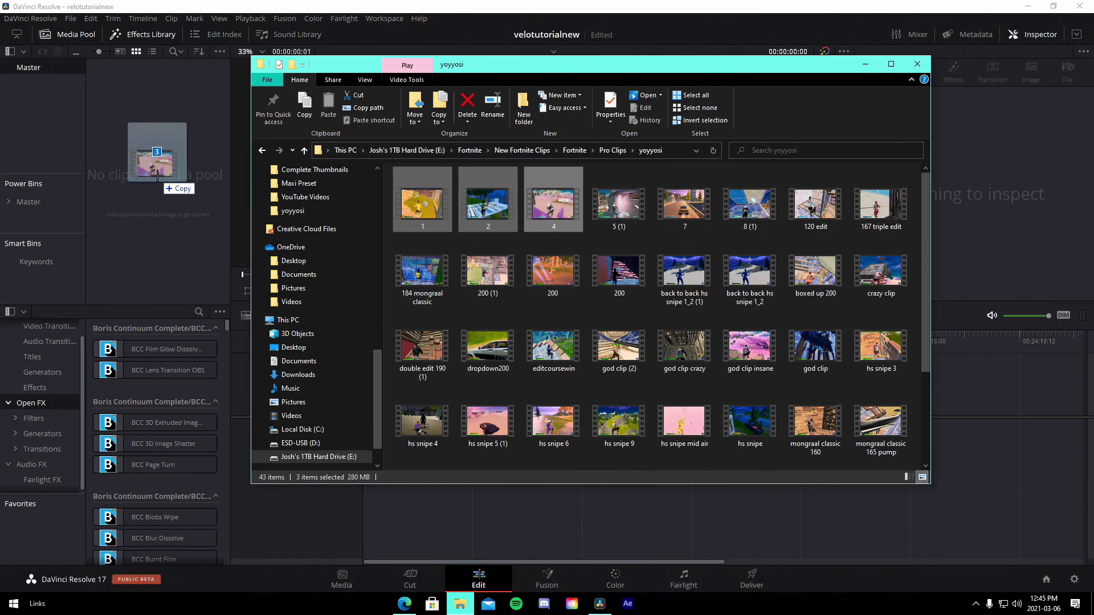
left_click(460, 604)
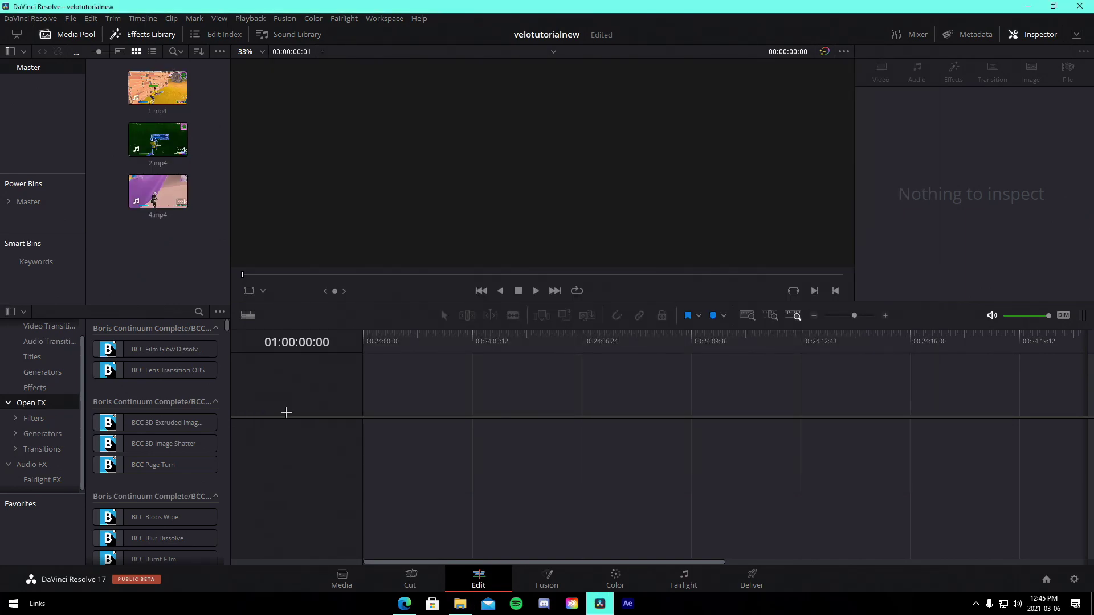
left_click(460, 604)
scroll(307, 256, "up", 3)
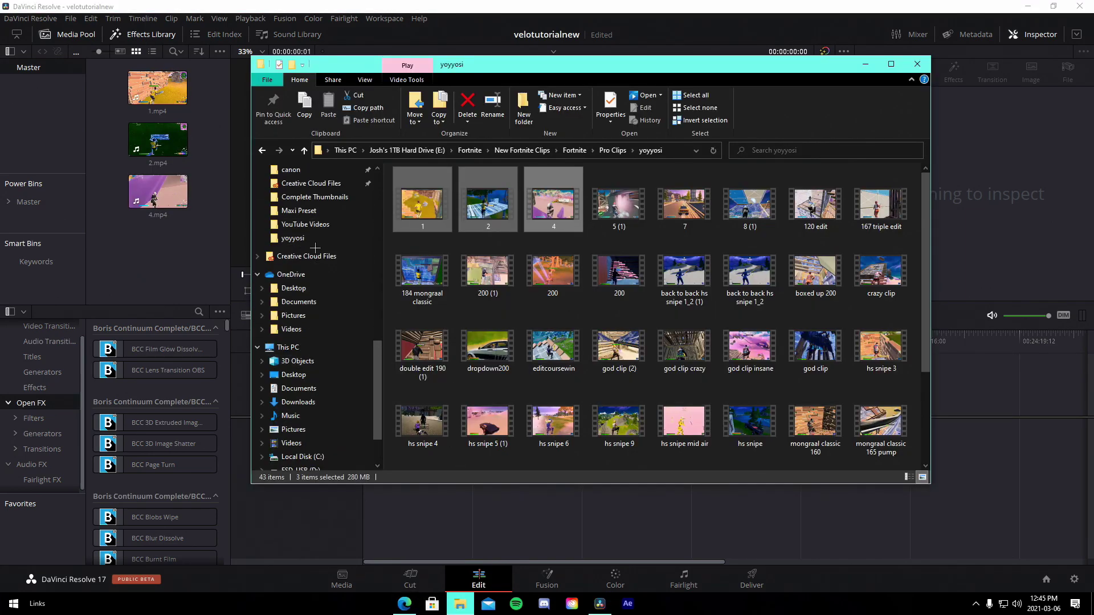
left_click(305, 224)
left_click_drag(426, 339, 173, 262)
left_click(188, 300)
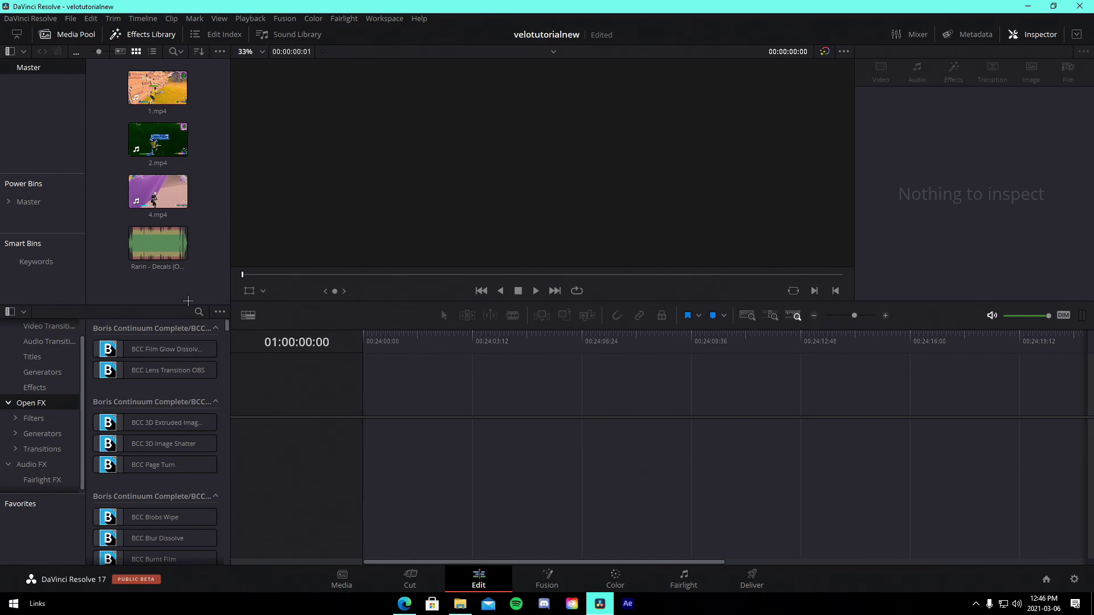
- Place the Rarin - Decals song on the Audio 1 track and lower the monitoring volume
left_click_drag(158, 244, 365, 467)
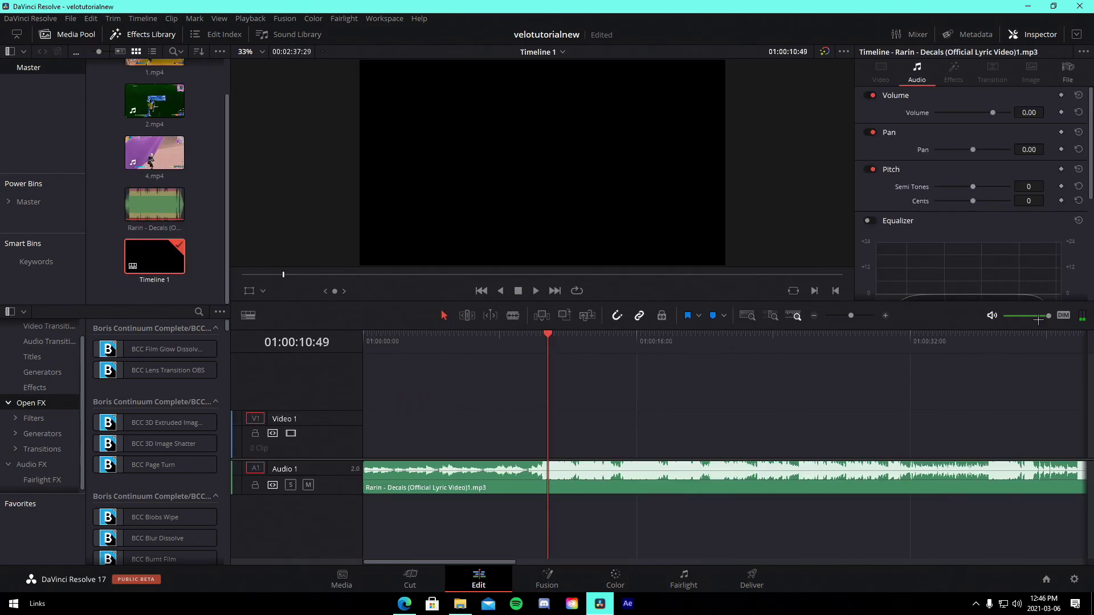
left_click_drag(1048, 315, 1034, 315)
- Trim the song's intro to shortly before the beat drop and add a marker on the drop at 01:00:10:30
left_click_drag(539, 467, 659, 467)
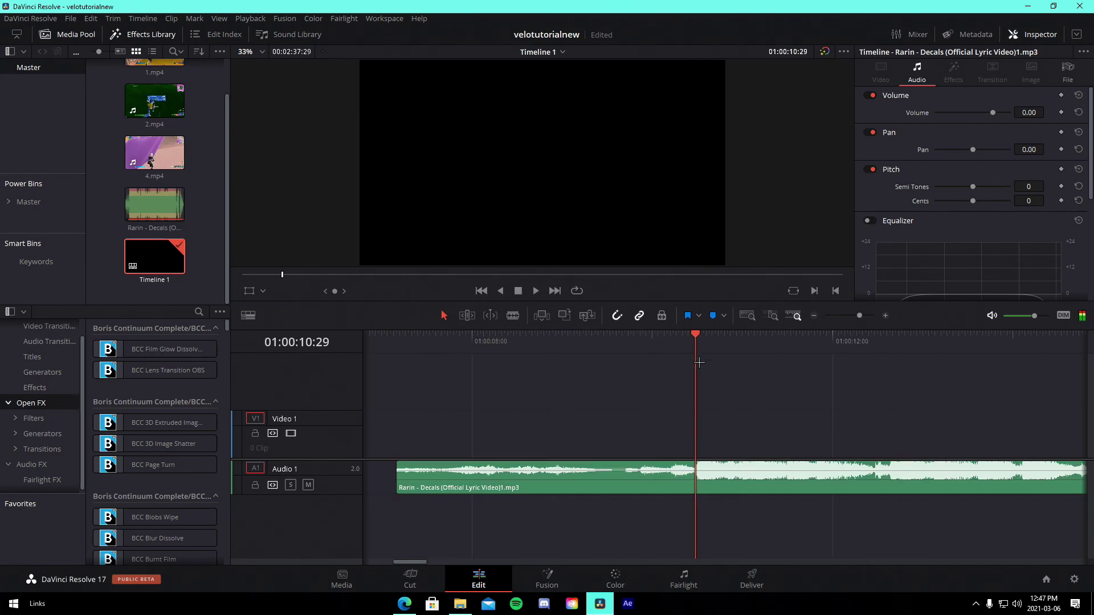
key("Right")
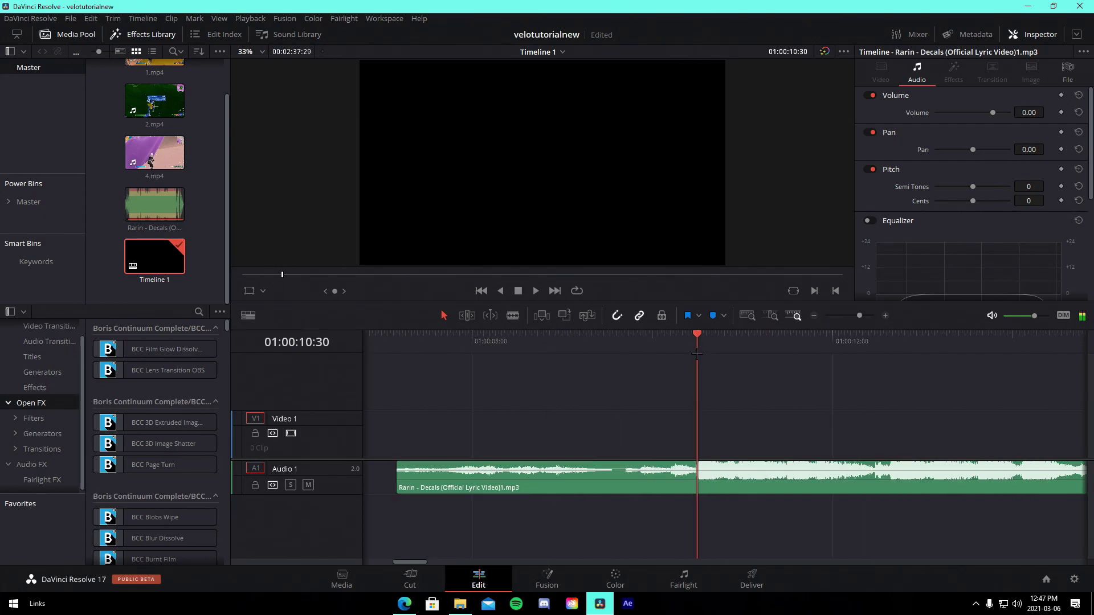
left_click(735, 478)
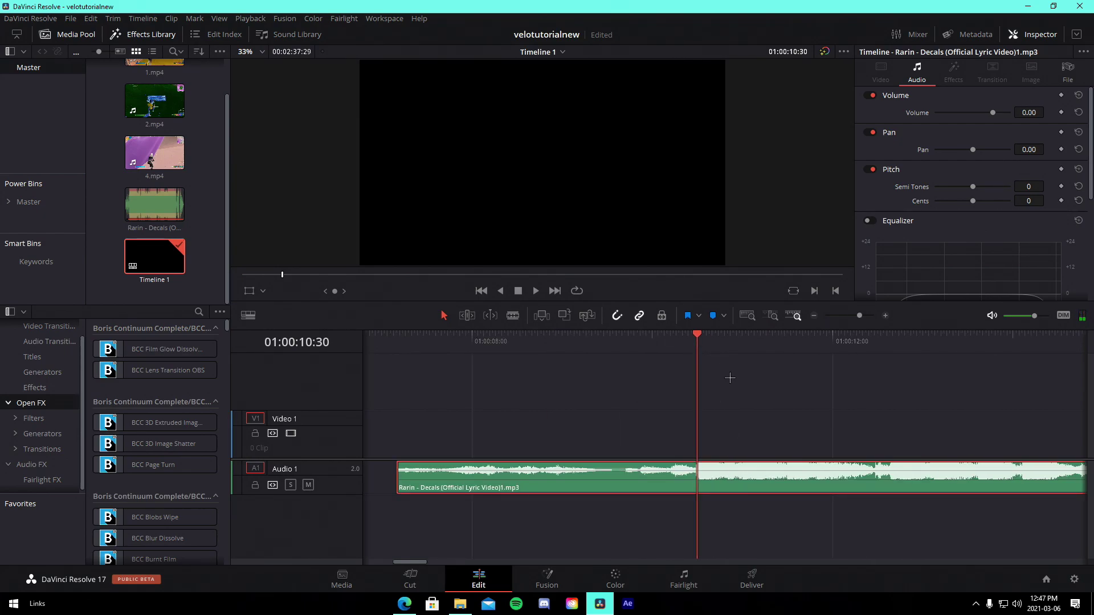
key("m")
- Cut the song just after its marker at 01:00:15:44 and delete the remainder
left_click_drag(859, 316, 855, 315)
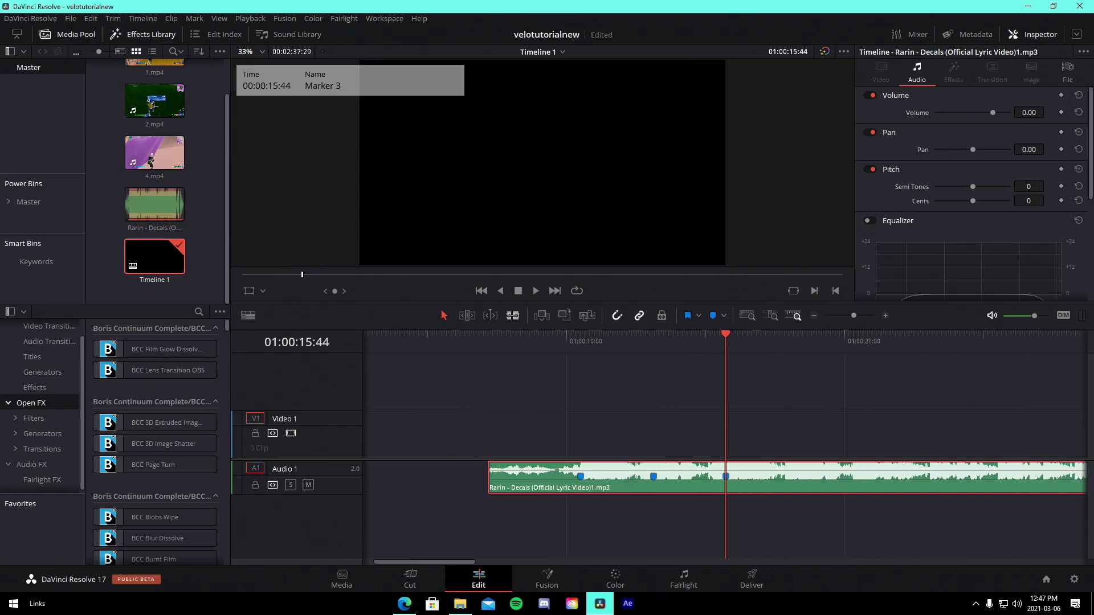
key("b")
left_click(743, 476)
key("a")
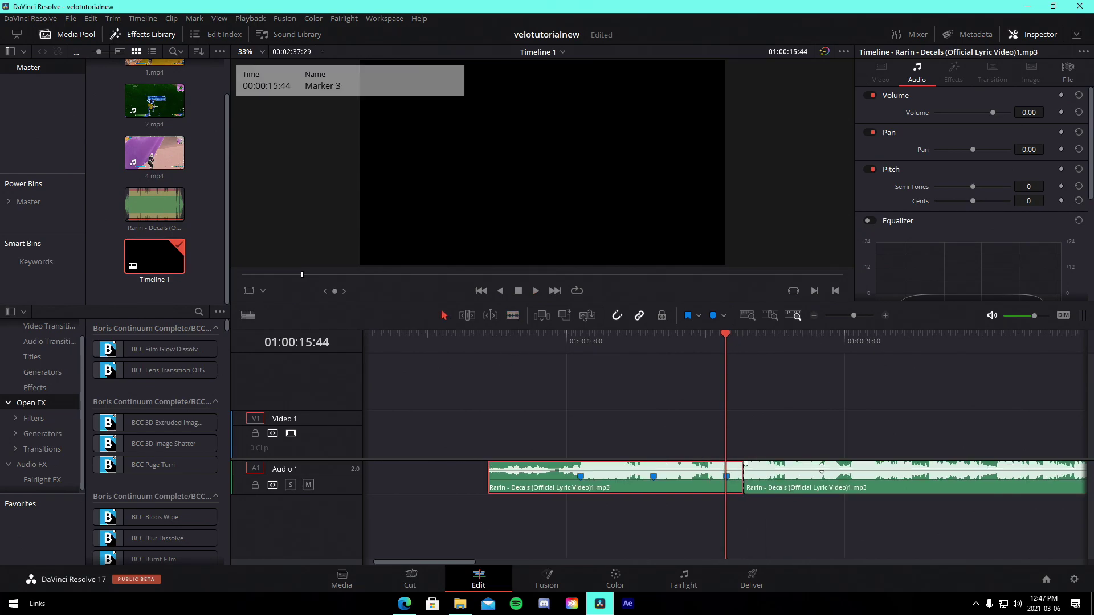
left_click(823, 476)
key("Delete")
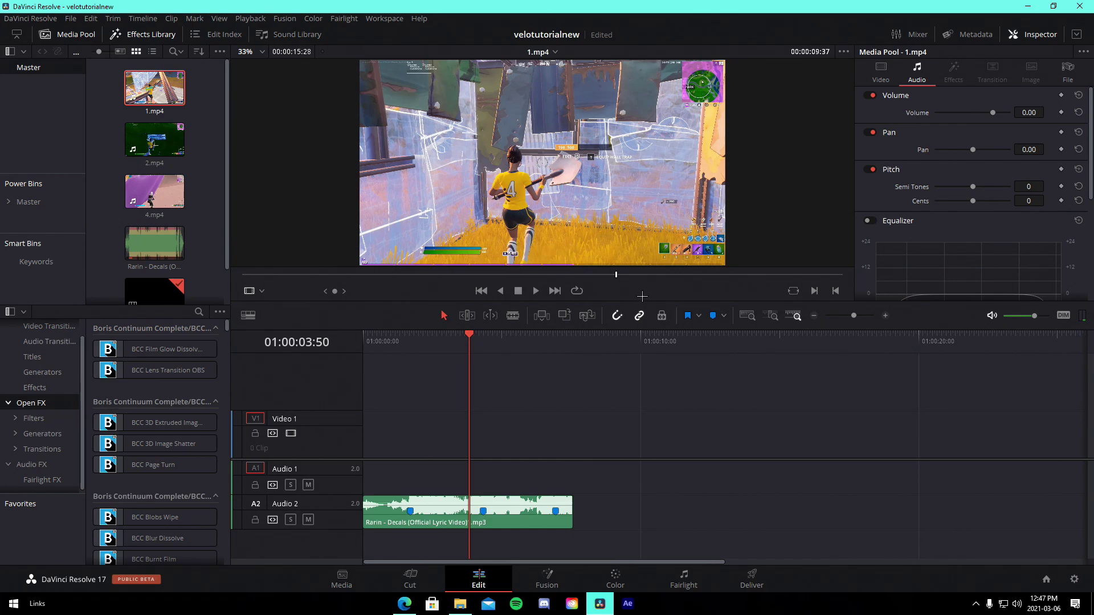
- Mark an in point at 00:00:12:04 in source clip 1.mp4 and an out point shortly after the 200 damage hit
left_click(187, 119)
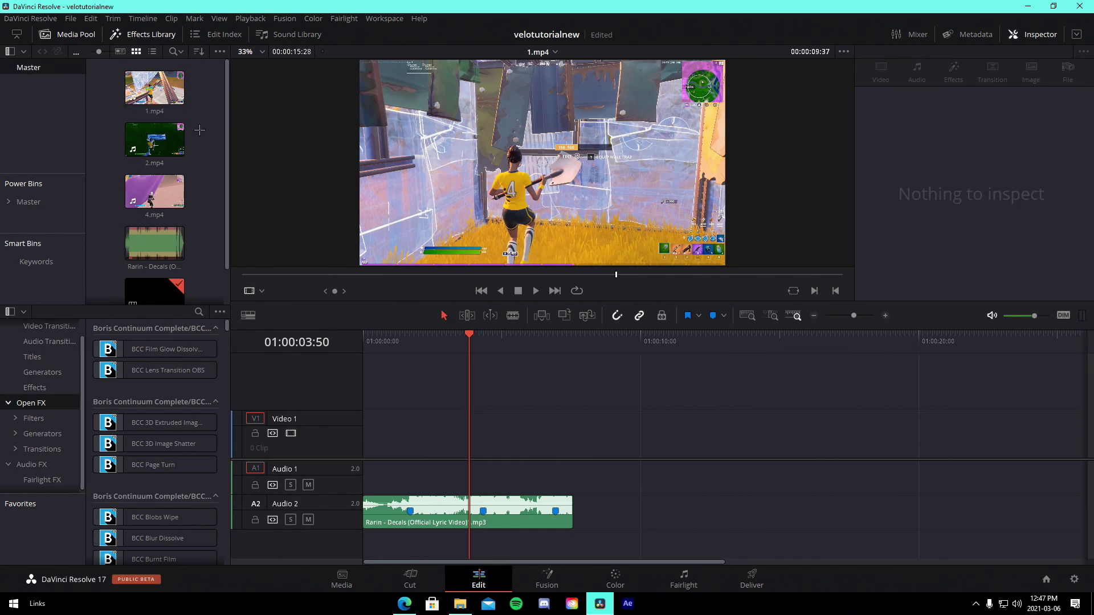
left_click(155, 88)
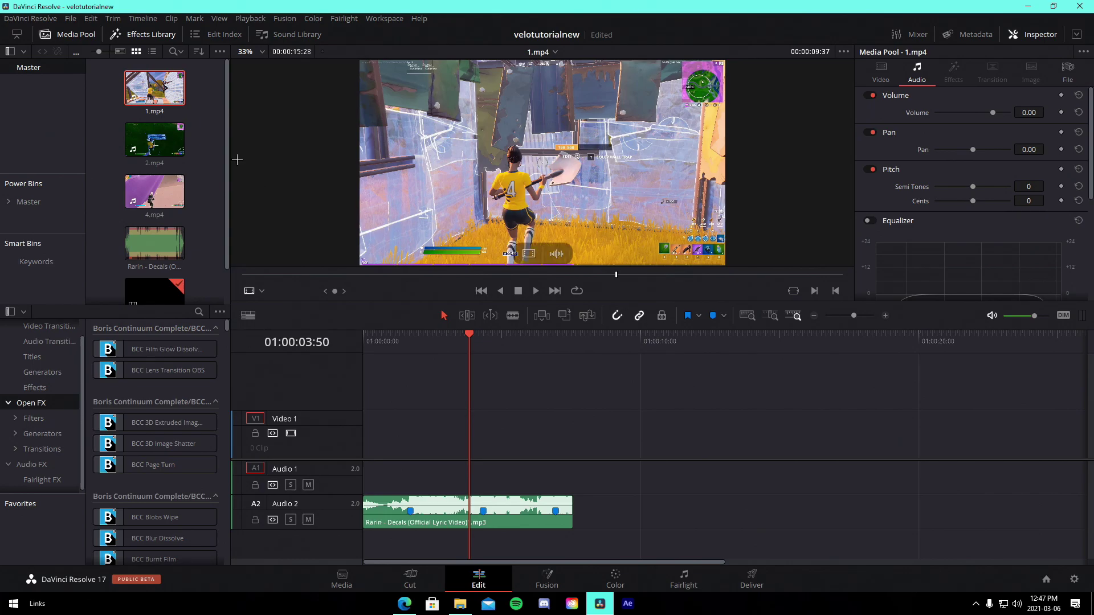
left_click_drag(603, 265, 712, 300)
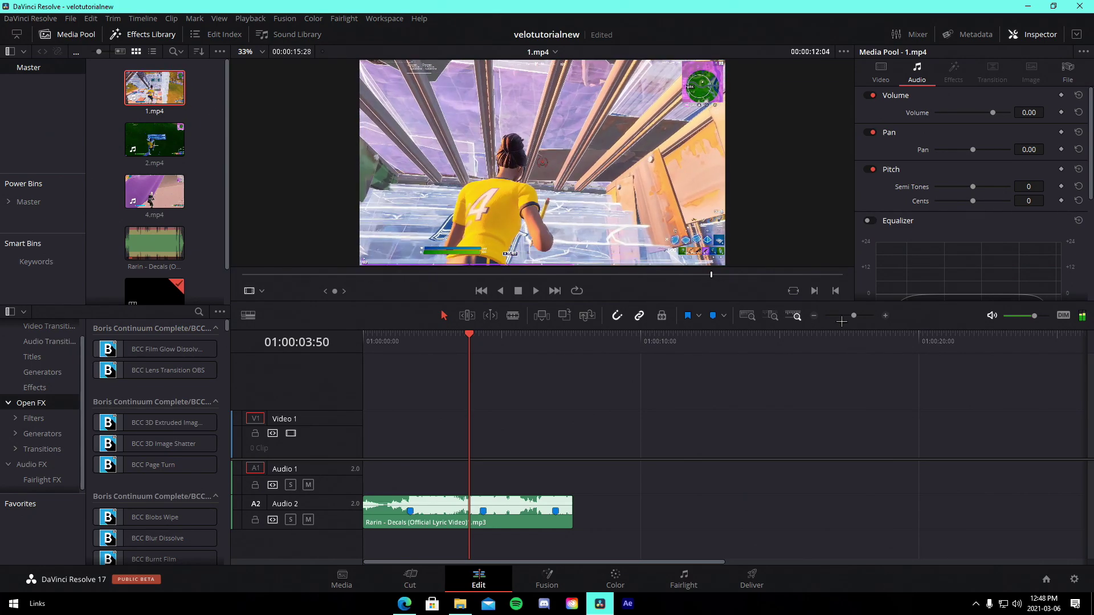
key("i")
key("space")
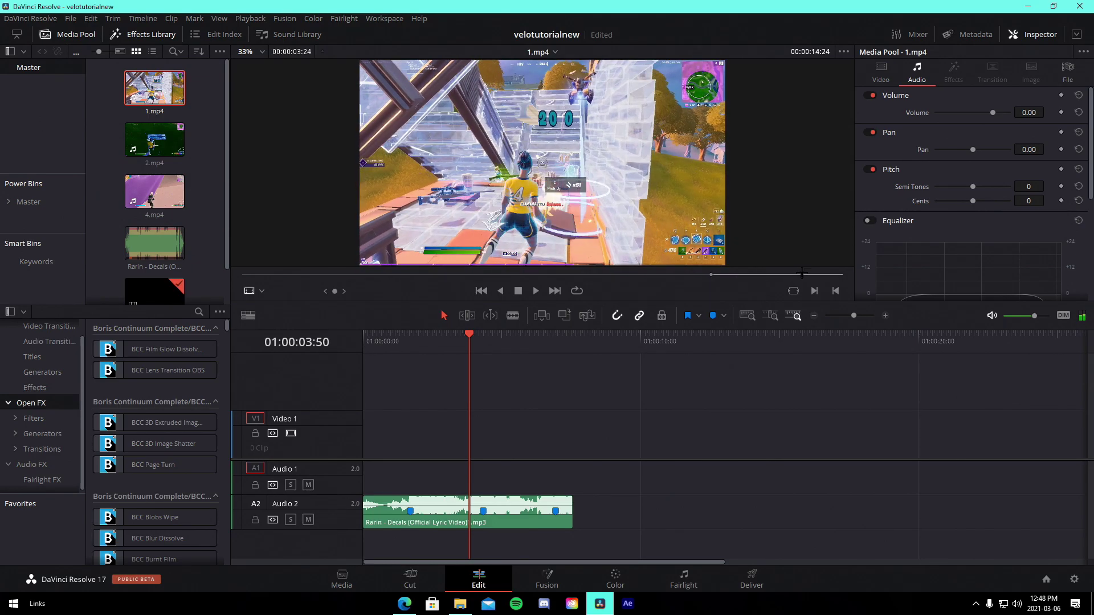
left_click(833, 292)
- Add a marker to source clip 1.mp4 on the 200 damage hit at 00:00:13:55
left_click(787, 274)
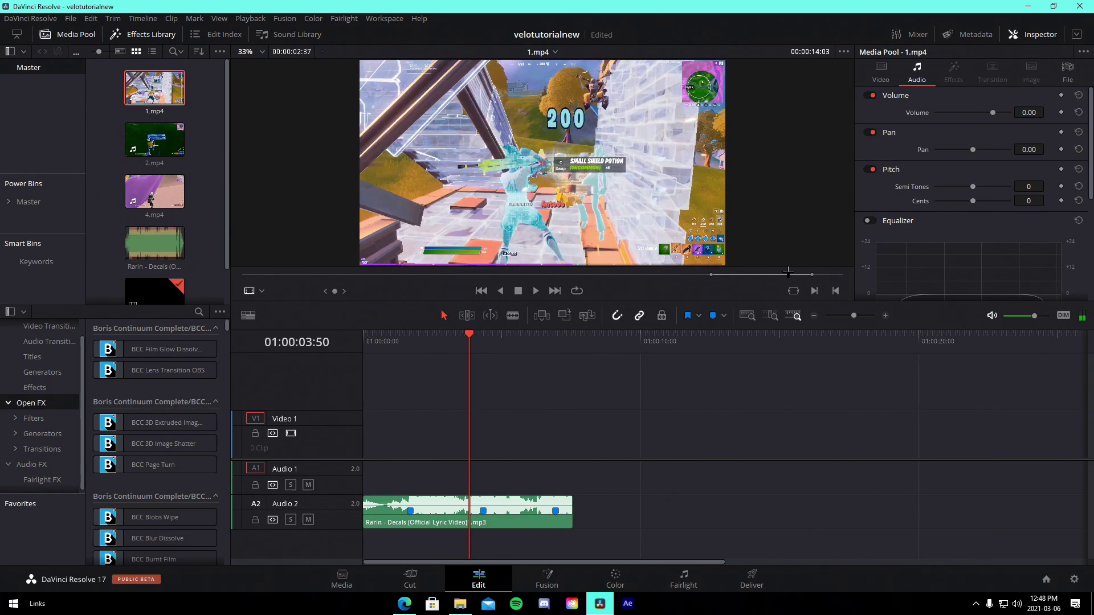
left_click_drag(787, 273, 782, 273)
key("m")
- Place the marked section of 1.mp4 at the timeline start with its marker on the song's first marker, and play it back
left_click_drag(163, 91, 191, 120)
left_click_drag(480, 424, 354, 433)
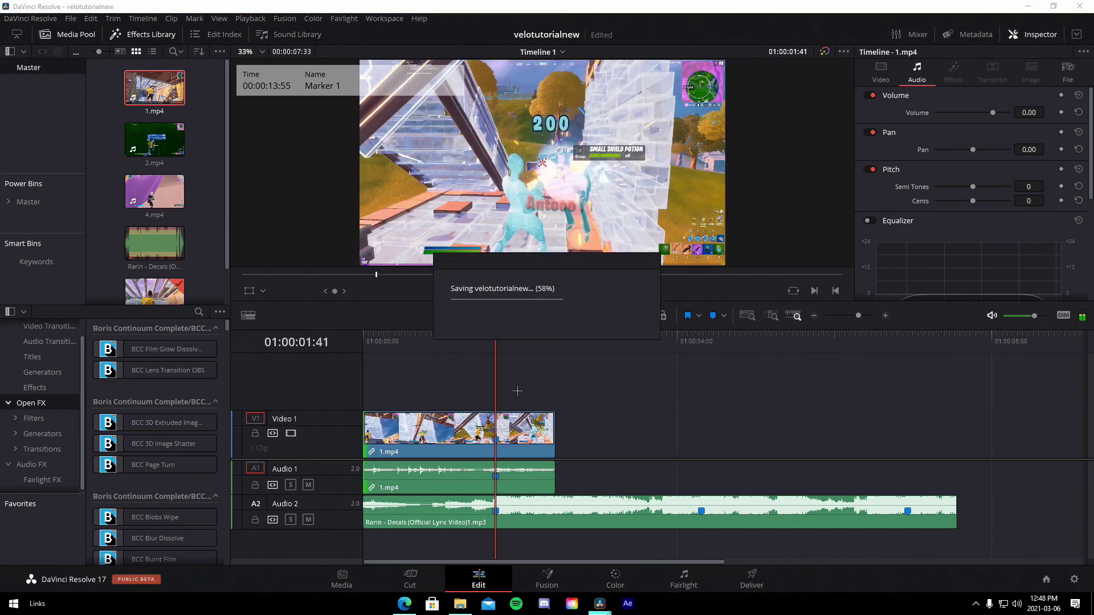
left_click(465, 343)
key("space")
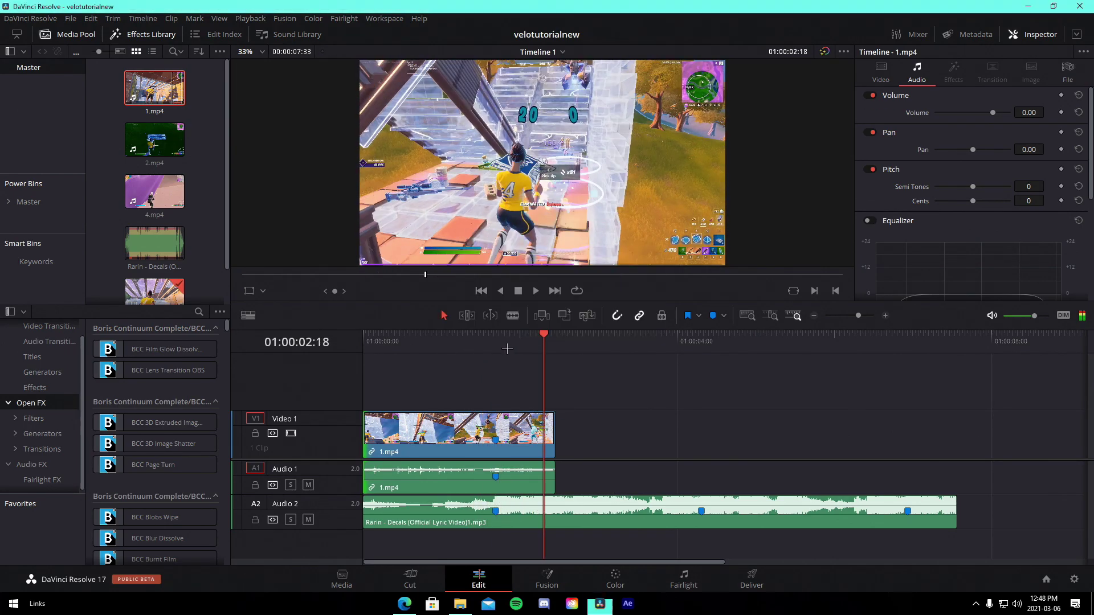
left_click(494, 335)
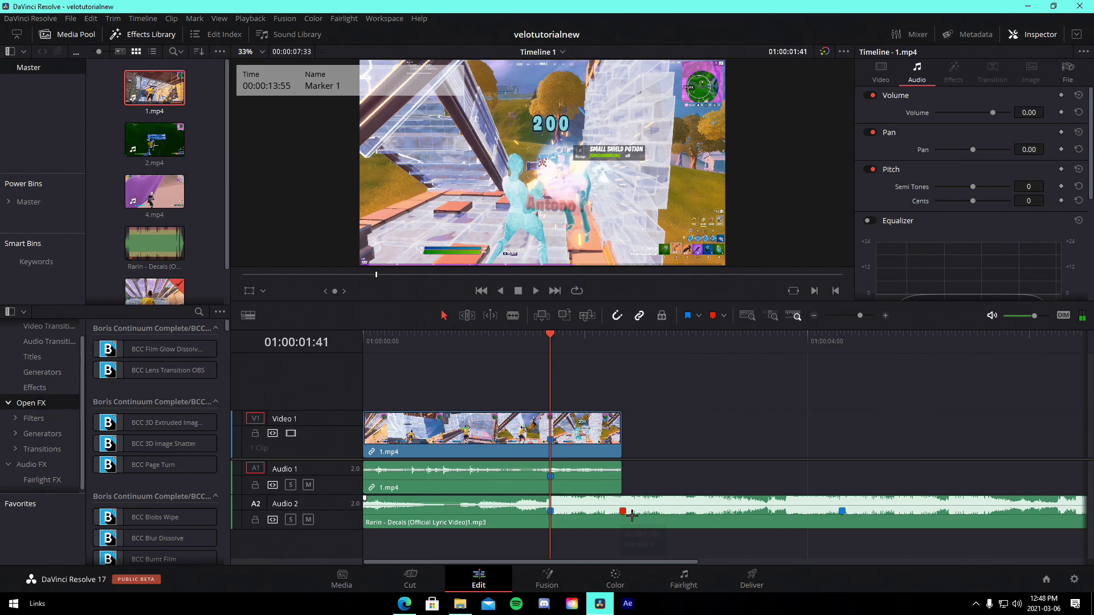
right_click(616, 503)
left_click(687, 483)
right_click(598, 440)
left_click(653, 462)
- With the playhead on the hit marker at 01:00:01:41, unlink the video of 1.mp4 from its audio and show its retime controls
left_click(529, 341)
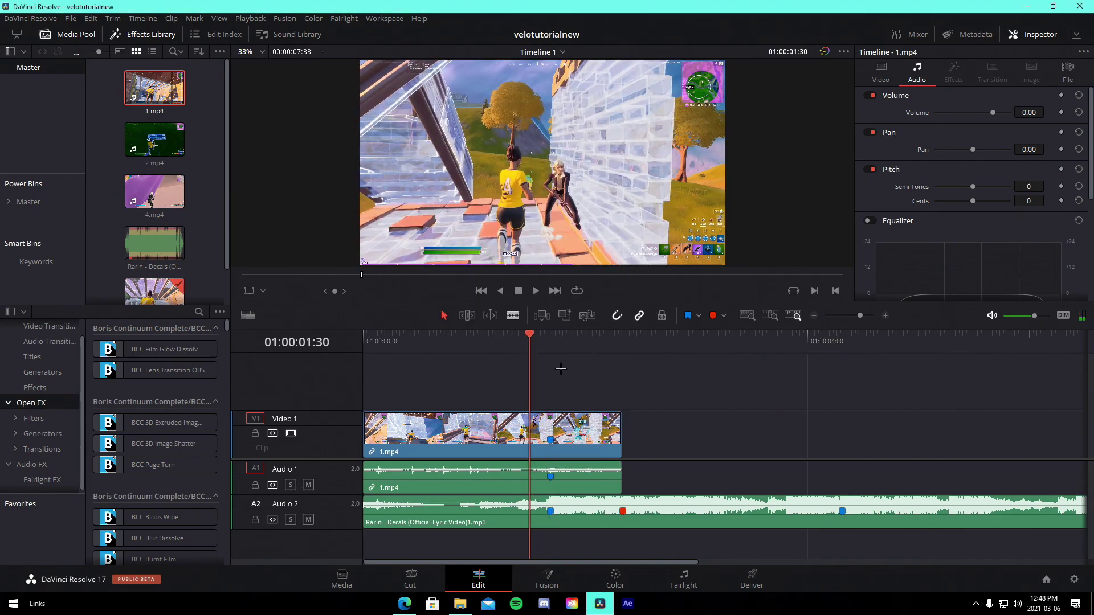
key("shift+Down")
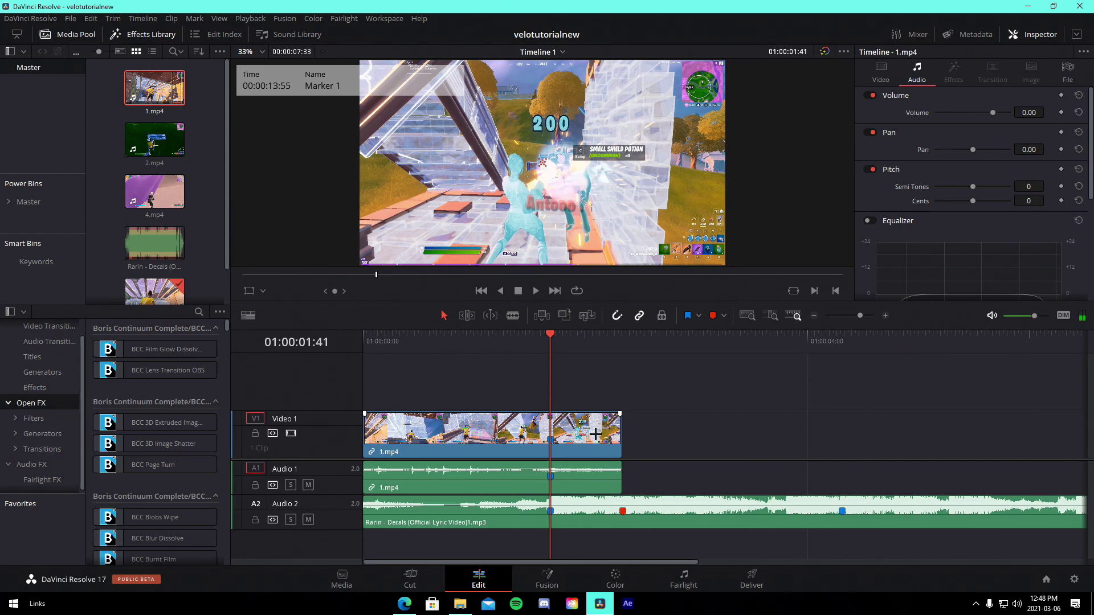
right_click(584, 433)
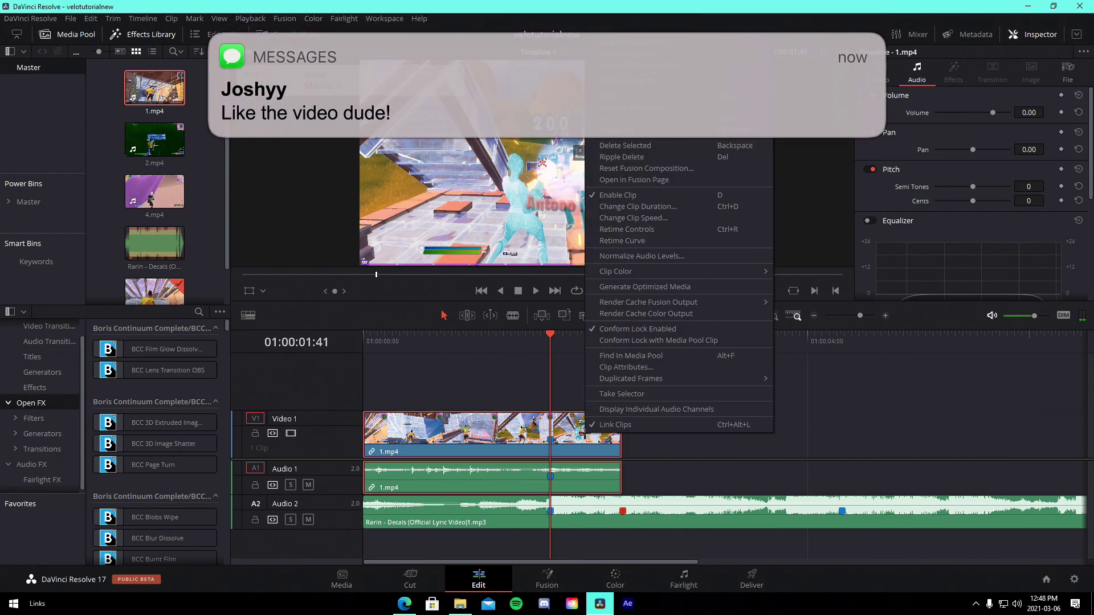
left_click(612, 426)
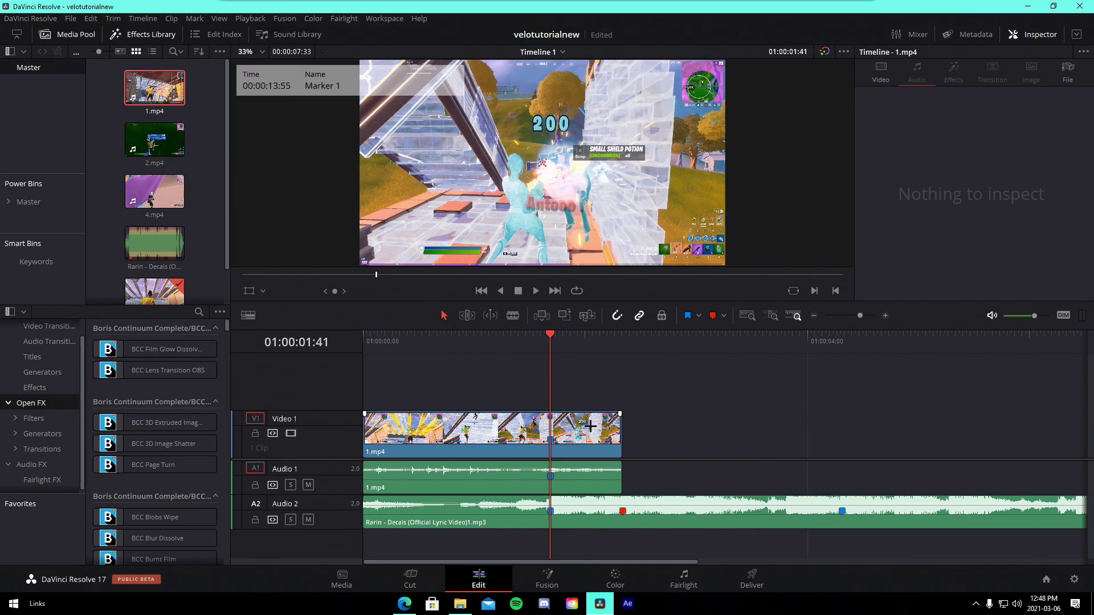
right_click(590, 426)
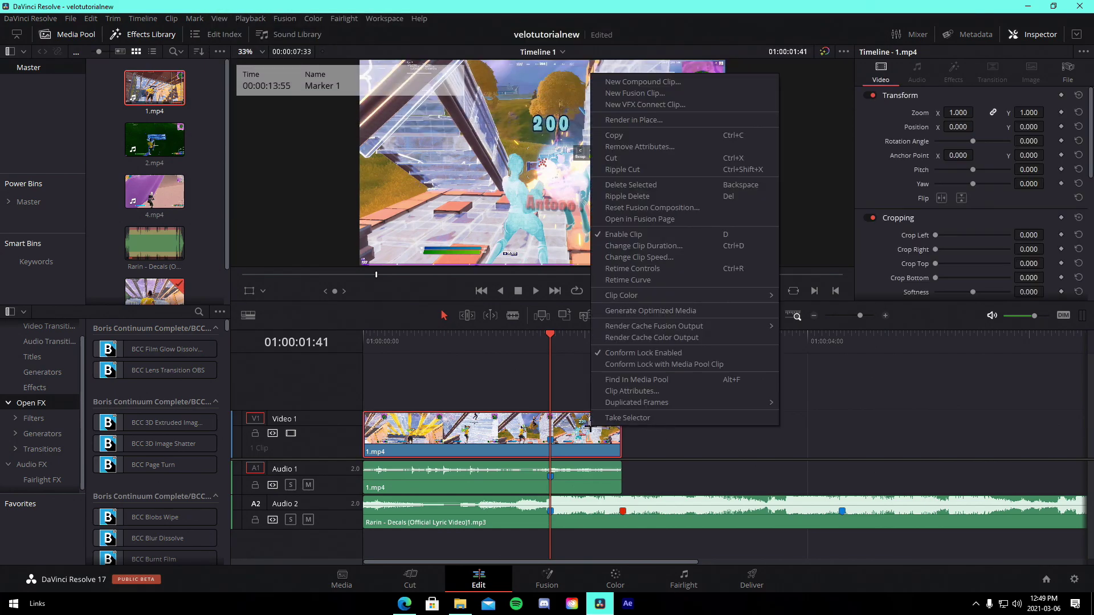
left_click(630, 270)
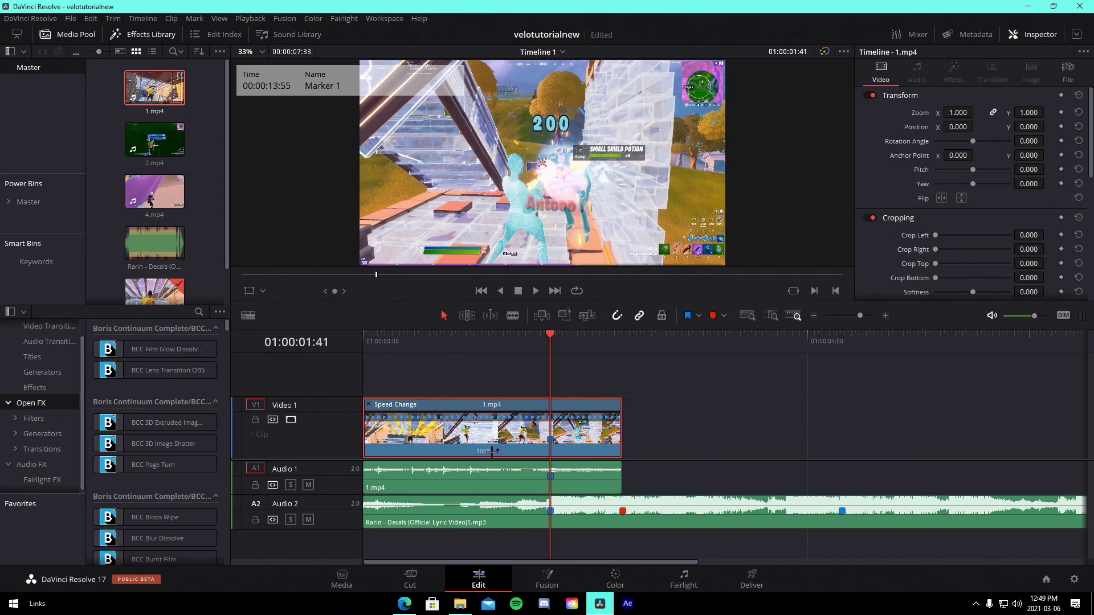
- Add a speed point to the 1.mp4 video at the hit marker, 01:00:01:41
left_click_drag(860, 316, 864, 315)
right_click(668, 450)
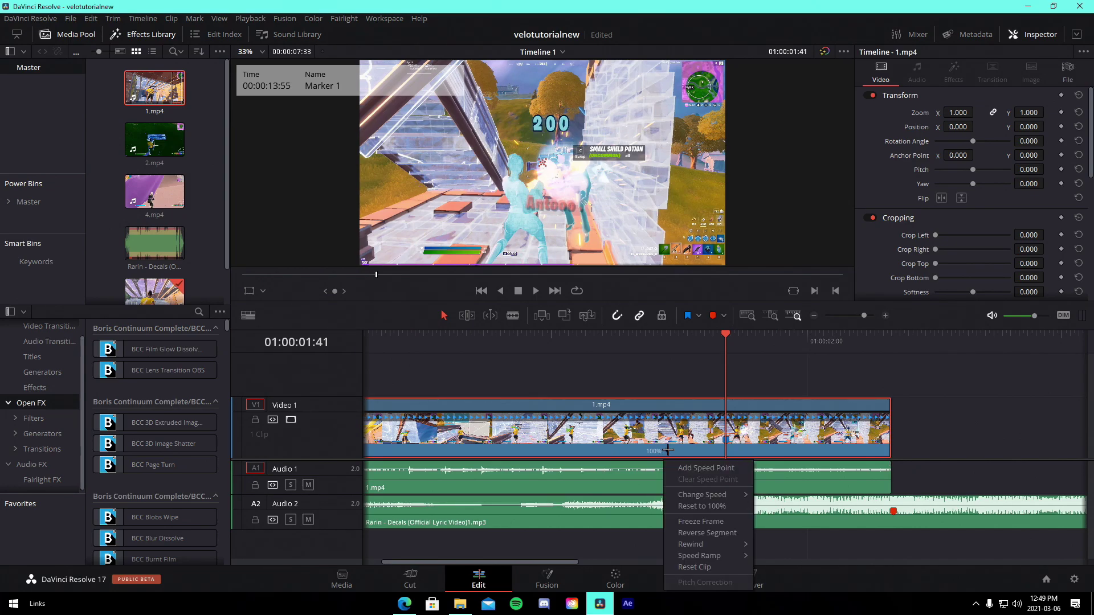
left_click(705, 468)
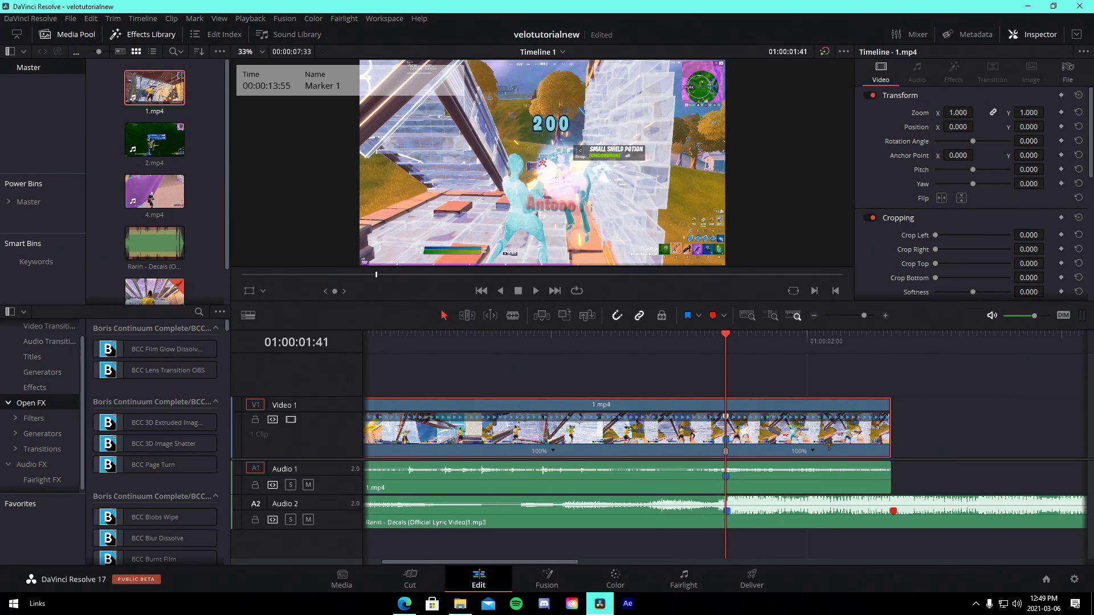
- Change the segment after the hit to 50% speed and trim the video's end back to the end of its audio
left_click(813, 451)
mouse_move(853, 497)
left_click(1009, 521)
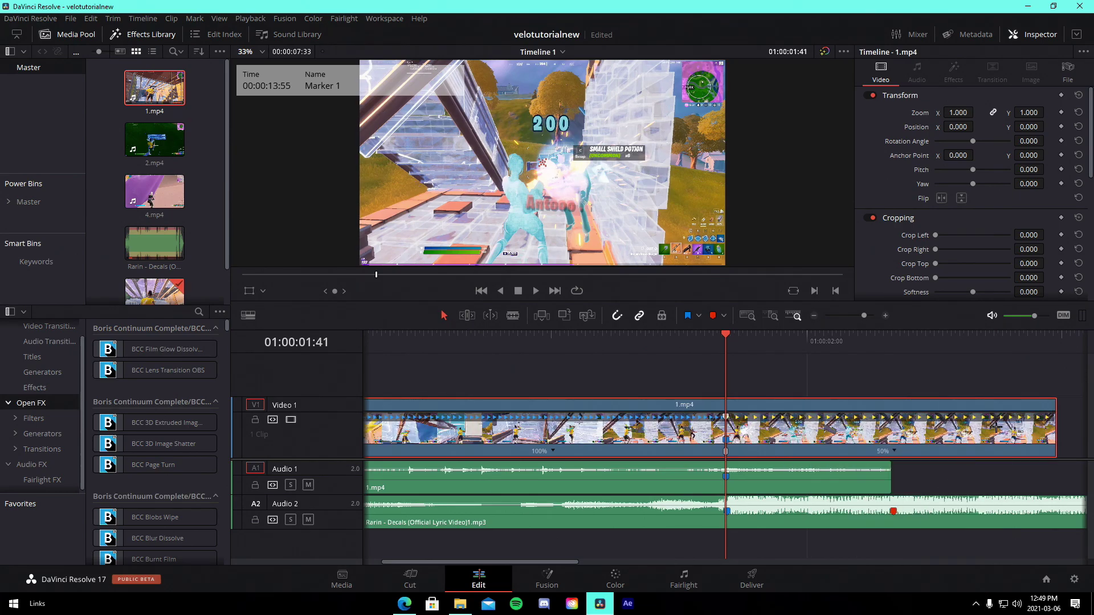
left_click_drag(1053, 431, 891, 428)
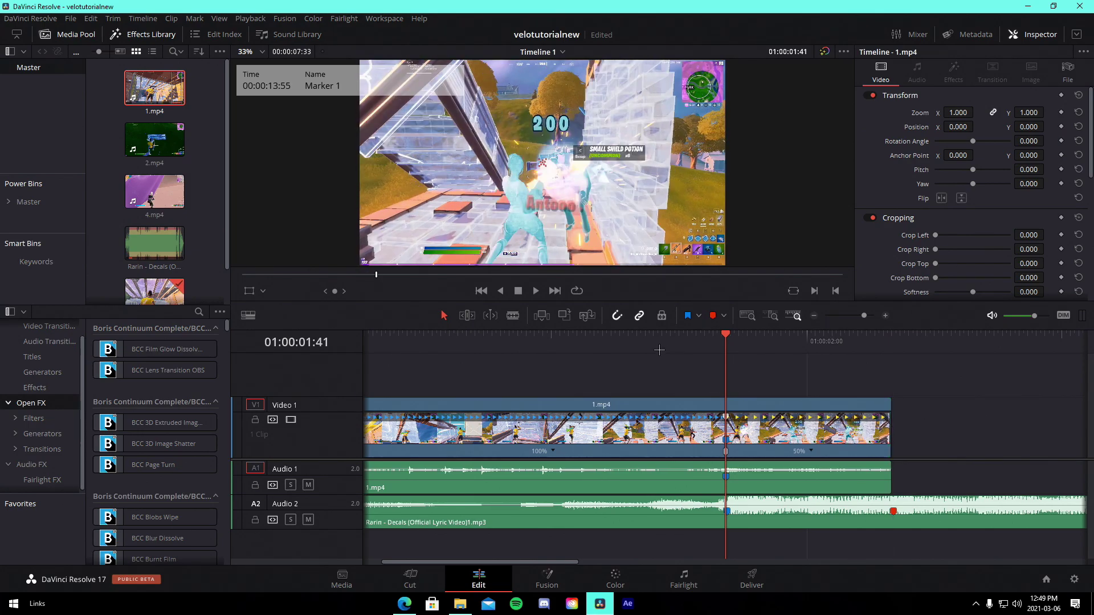
- Play back the section around the hit to check the slowdown, and return the playhead to the marker
left_click_drag(666, 352, 604, 346)
key("space")
left_click(603, 346)
key("space")
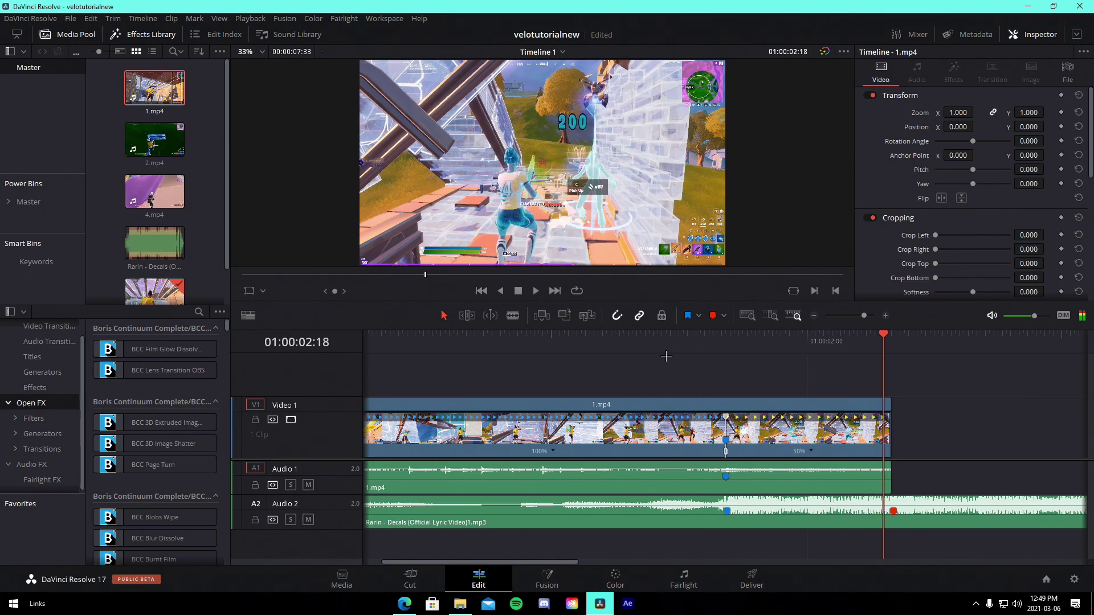
left_click_drag(692, 346, 725, 346)
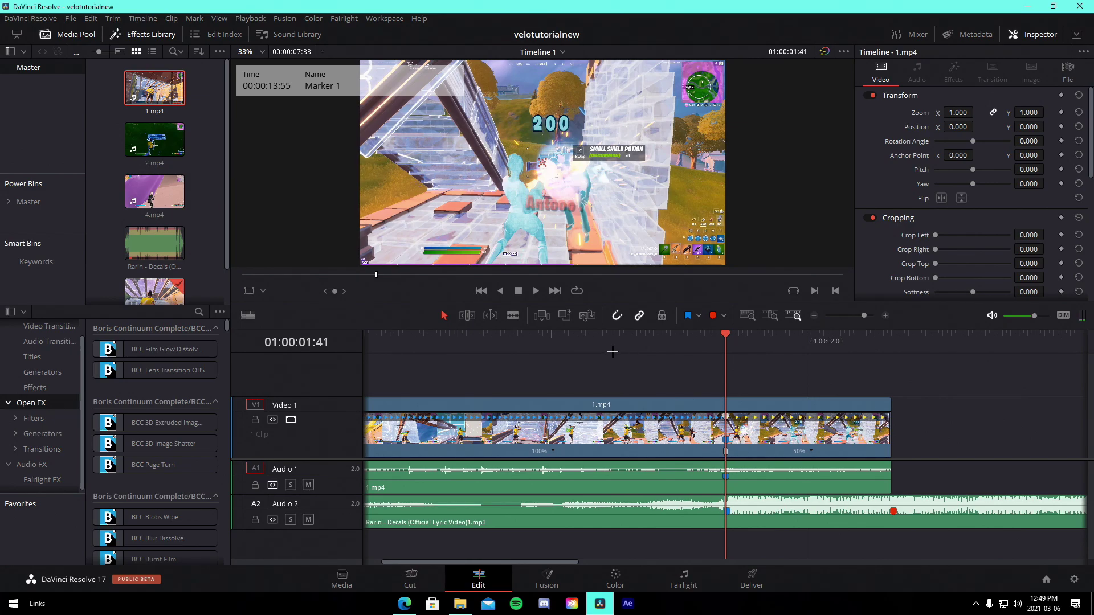
- Add a second speed point to the 1.mp4 video before the hit, at 01:00:01:08
mouse_move(631, 349)
left_mouse_down()
mouse_move(527, 341)
mouse_move(567, 333)
mouse_move(575, 310)
left_mouse_up()
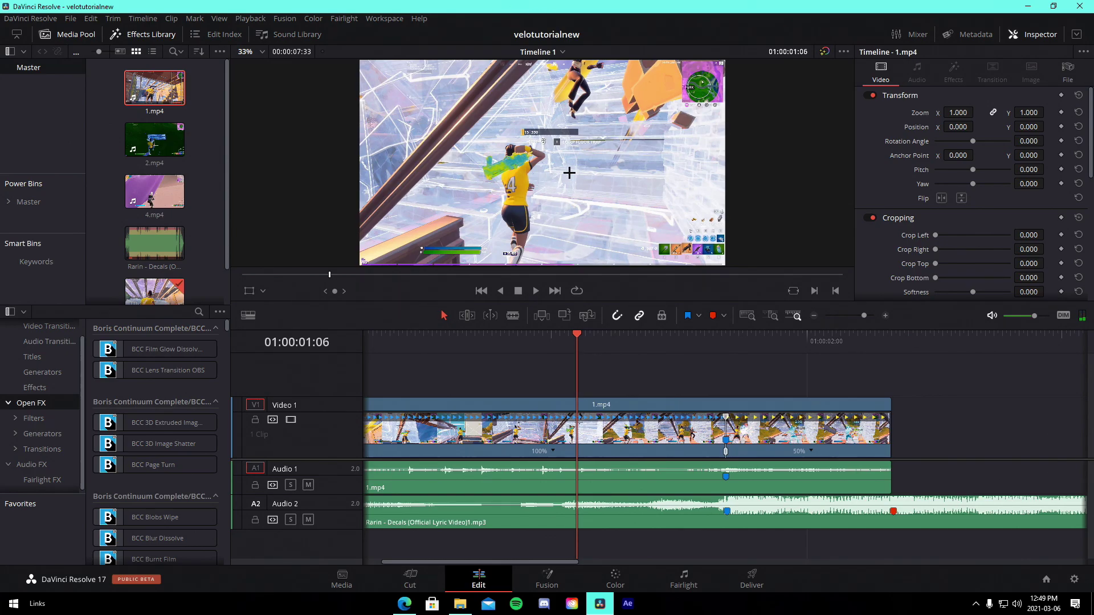
key("Right")
key("Right")
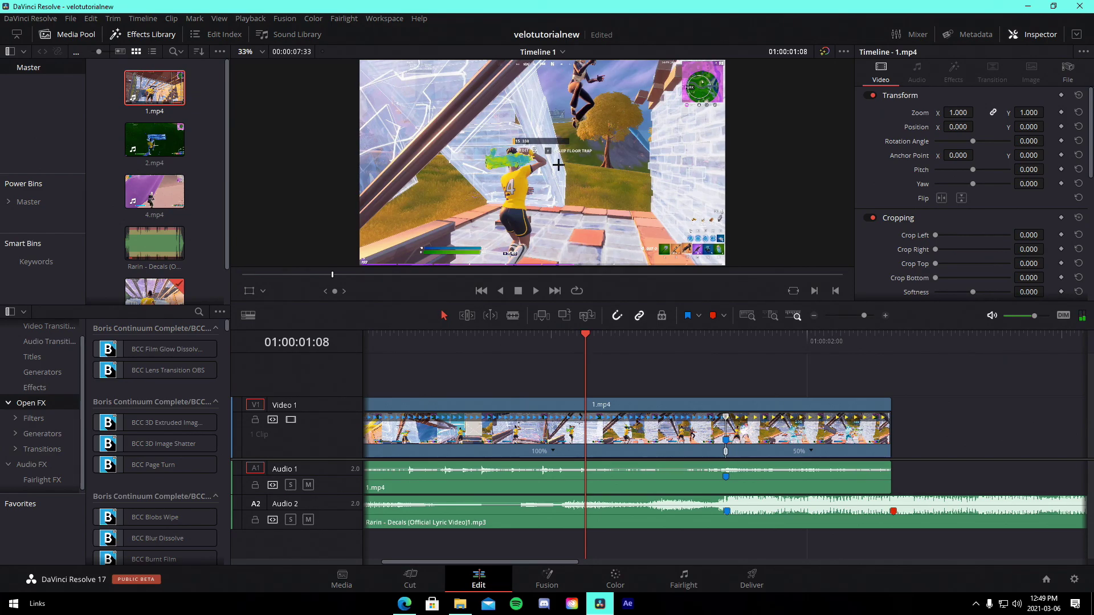
left_click(552, 450)
left_click(553, 451)
left_click(580, 462)
- Add a speed point to the 1.mp4 video between the existing two, at 01:00:01:26
left_click_drag(637, 341, 662, 341)
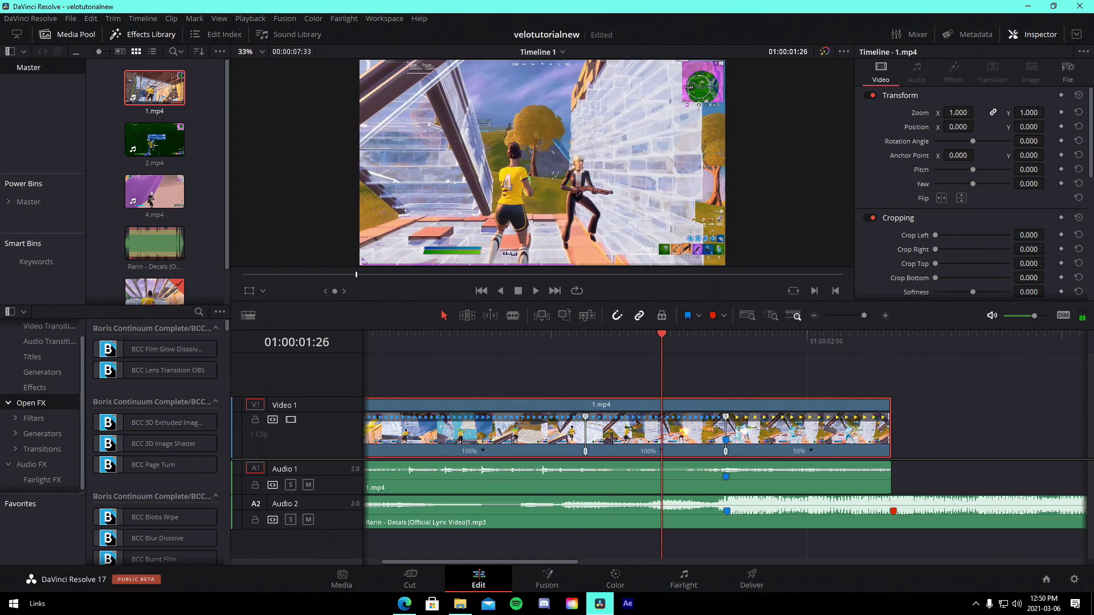
right_click(662, 453)
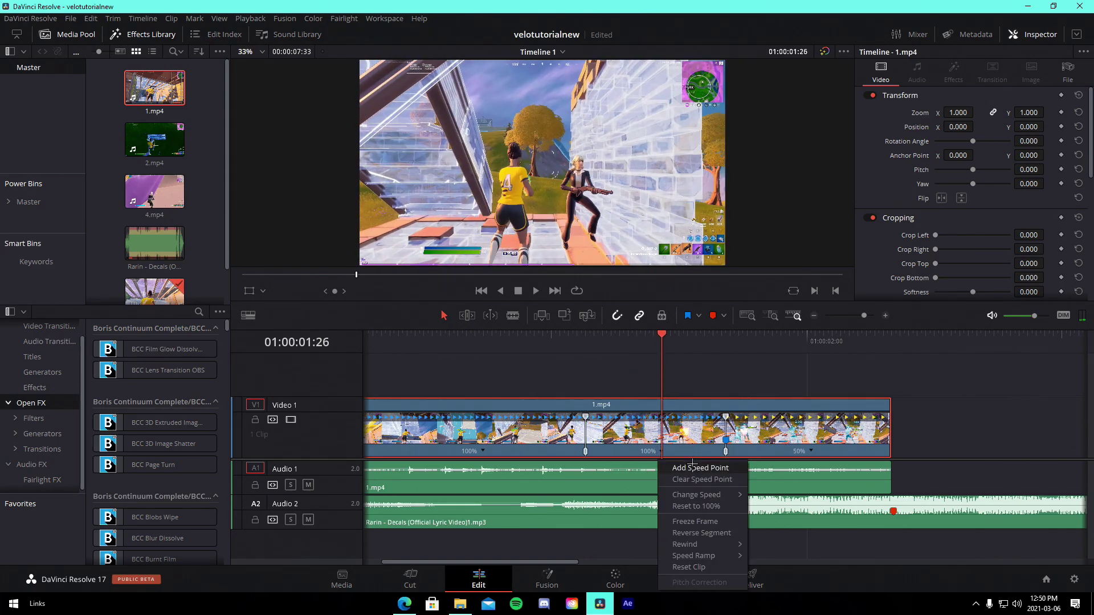
left_click(695, 464)
- Change the segment from 01:00:01:08 to 01:00:01:26 to 50% speed and the segment following it to 200% speed
left_click(630, 452)
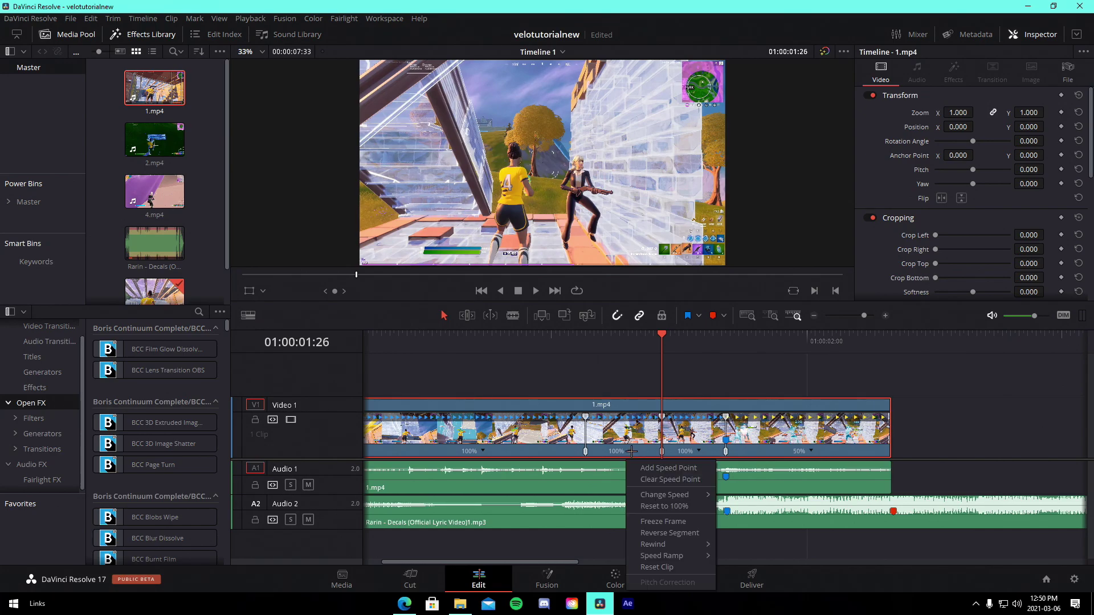
mouse_move(673, 491)
left_click(738, 515)
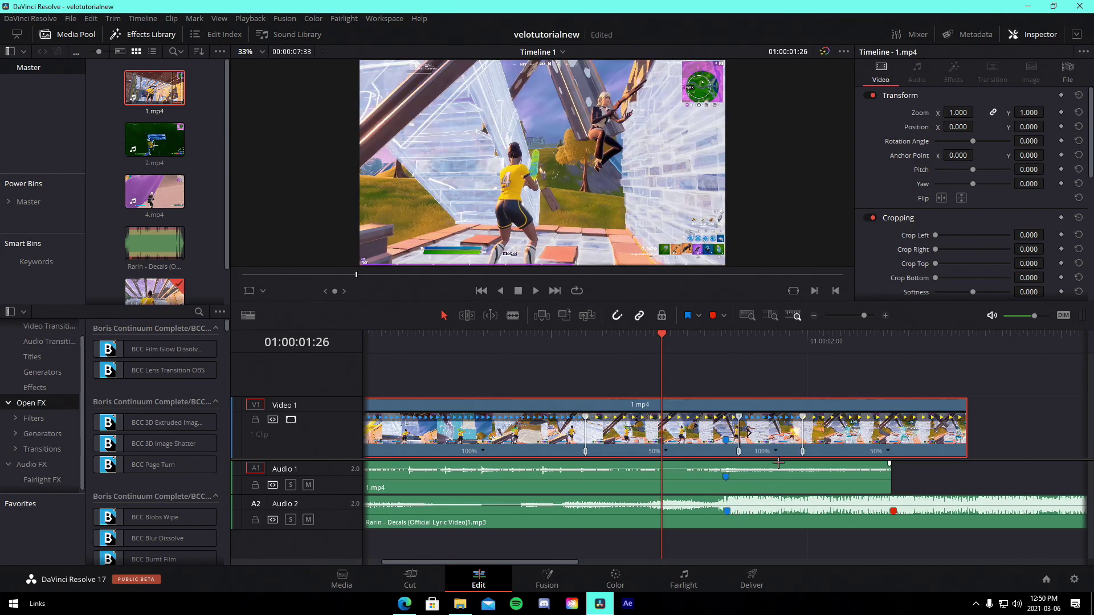
left_click(775, 451)
mouse_move(810, 495)
left_click(885, 584)
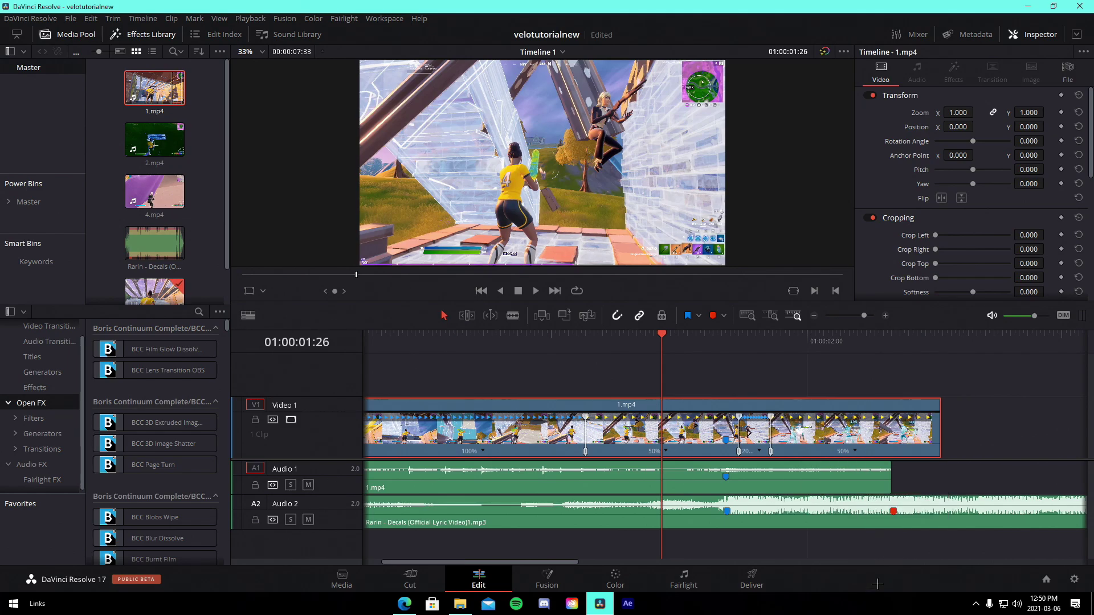
- Play back the retimed section of 1.mp4 and return the playhead to the hit marker at 01:00:01:41
left_click(401, 342)
key("space")
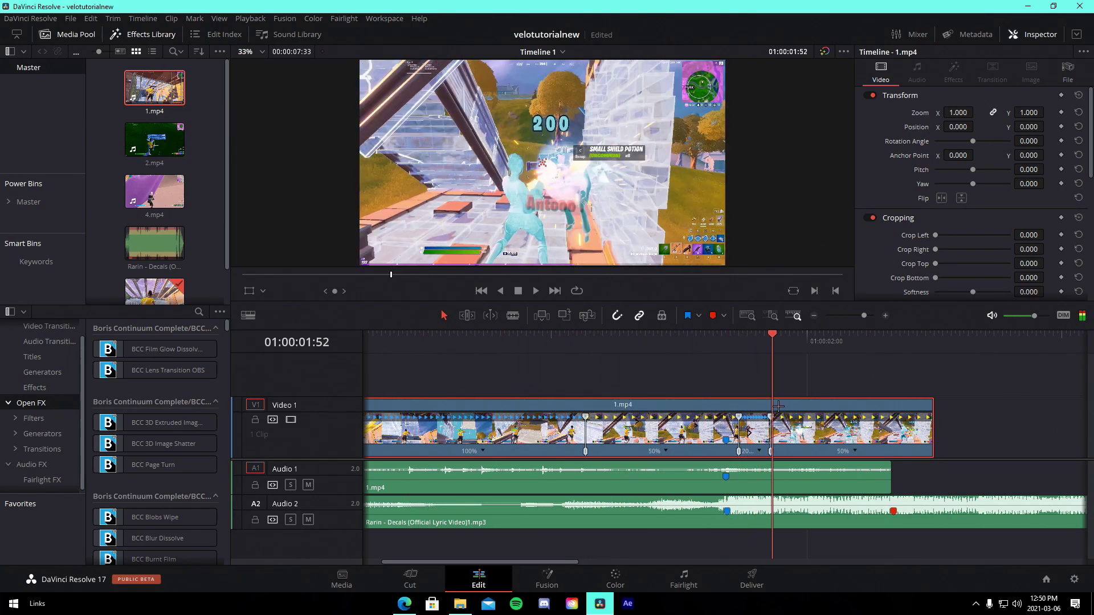
left_click(722, 410)
key("Right")
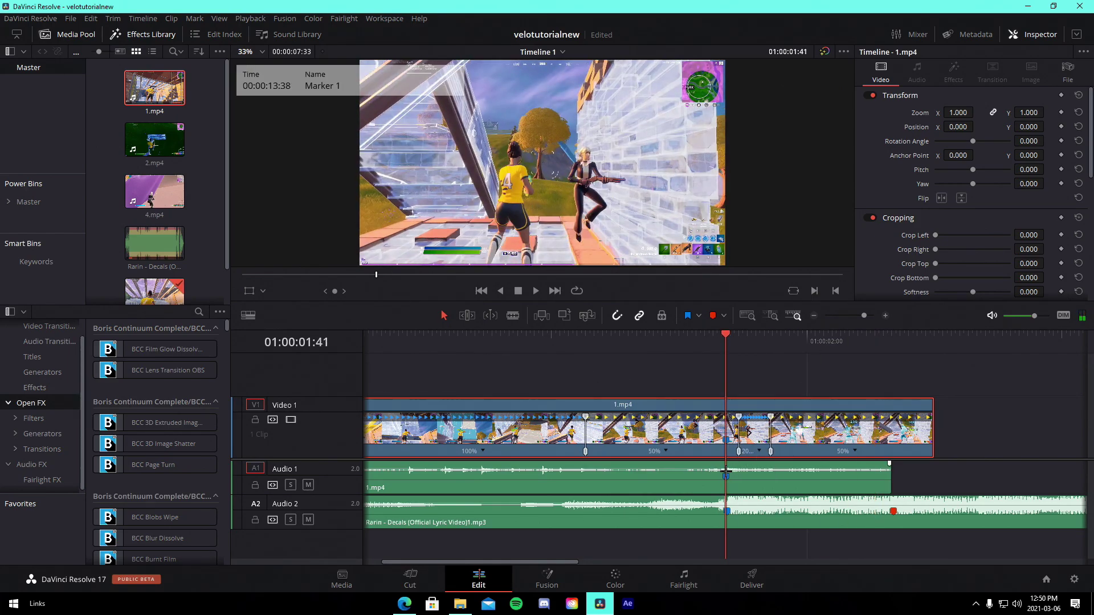
- Move the 200% segment's speed points earlier so it ends just after the hit marker, and match the video's end to its audio
left_click_drag(738, 451, 731, 450)
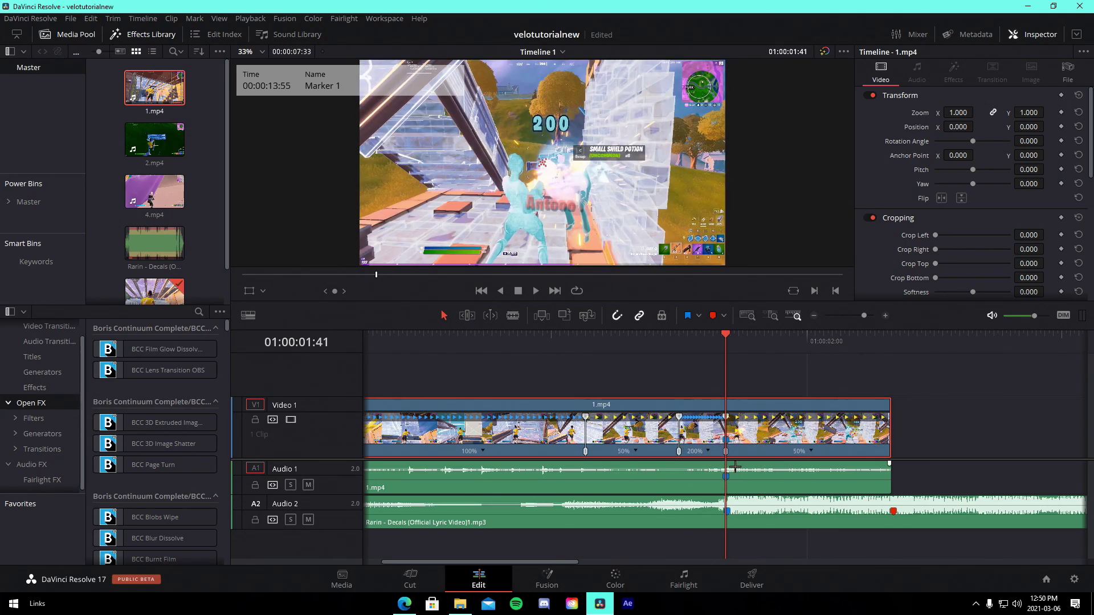
left_click_drag(723, 451, 732, 452)
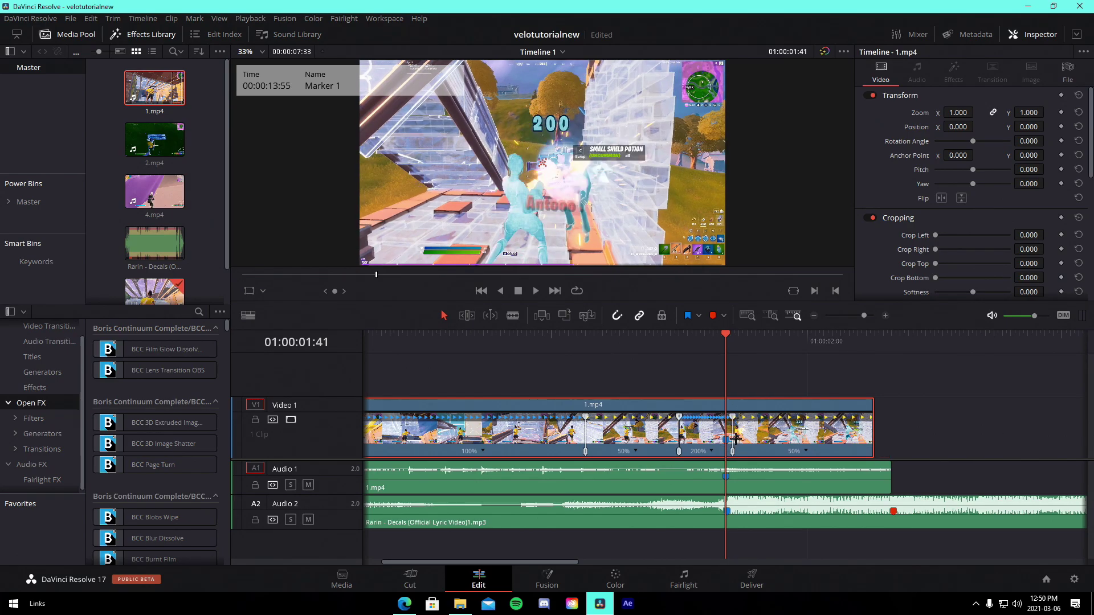
left_click_drag(869, 443, 887, 443)
left_click(925, 440)
- Play back and scrub through the section around the hit to check the speed changes against the music
key("space")
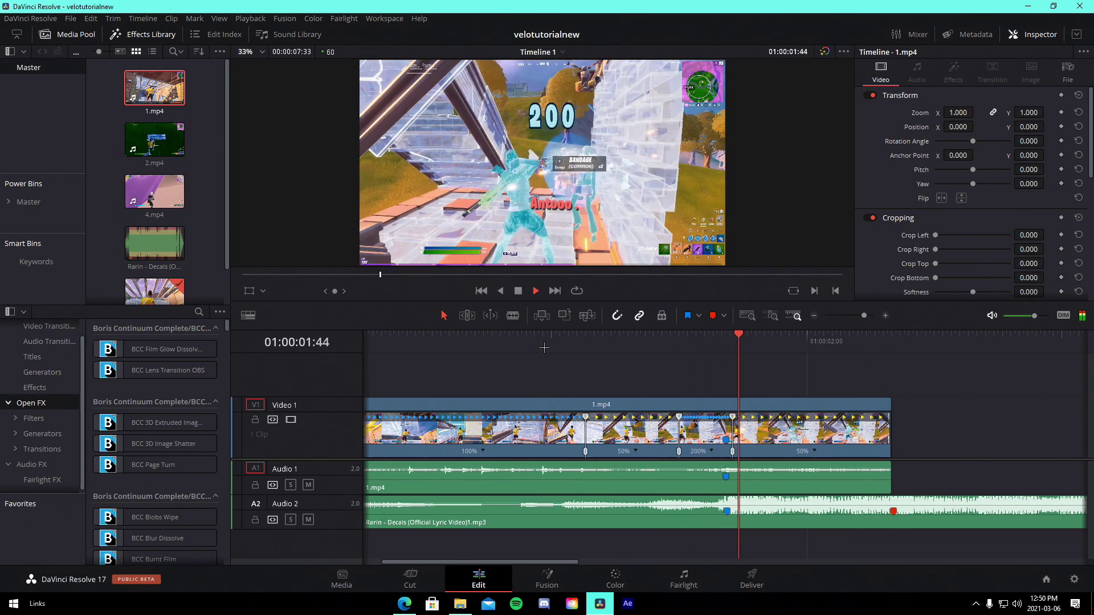
key("space")
left_click_drag(605, 349, 823, 354)
left_click(738, 449)
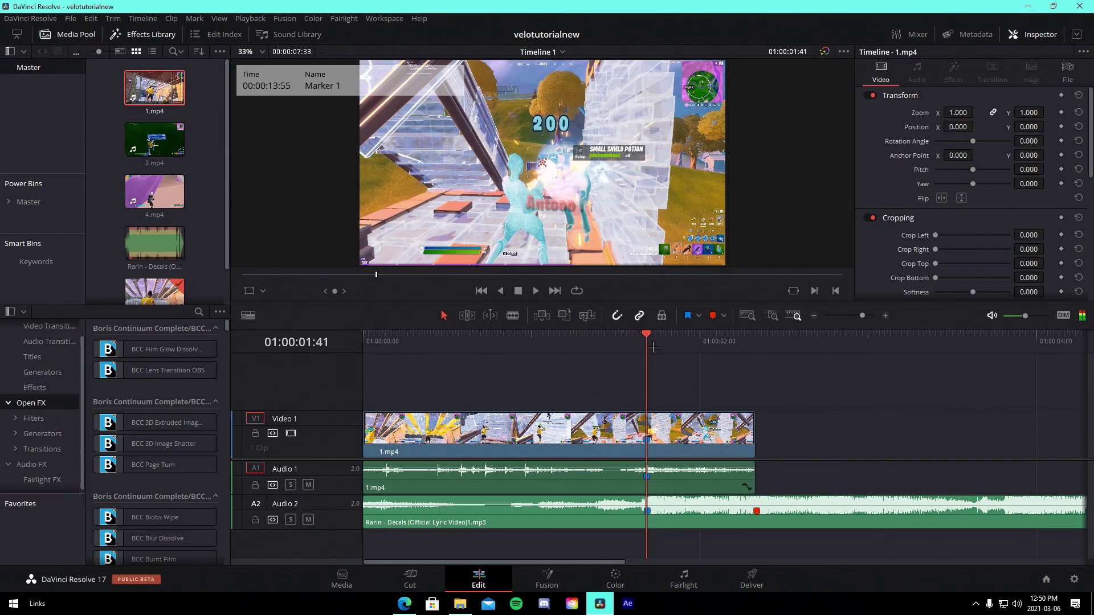
- Show the retime curve of the 1.mp4 video and switch it from Retime Frame to Retime Speed
right_click(688, 434)
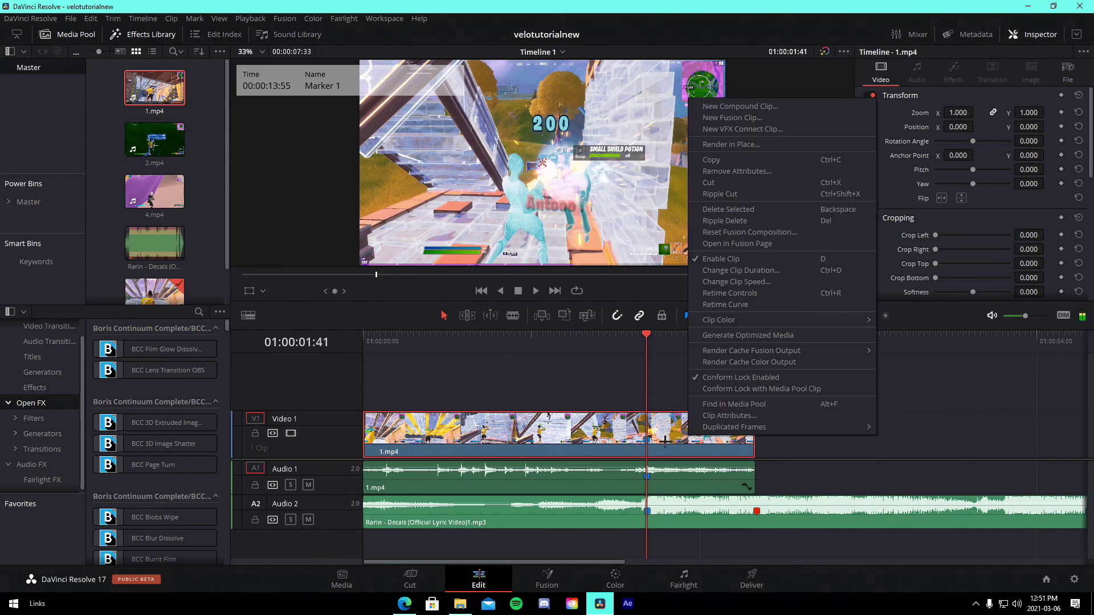
left_click(725, 305)
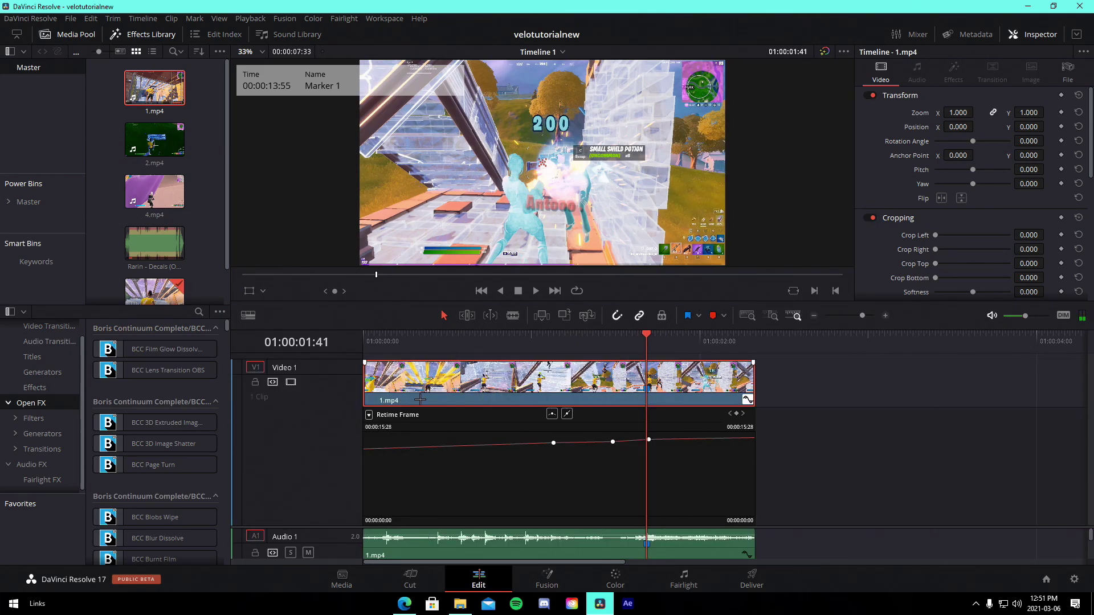
left_click(369, 415)
left_click(374, 589)
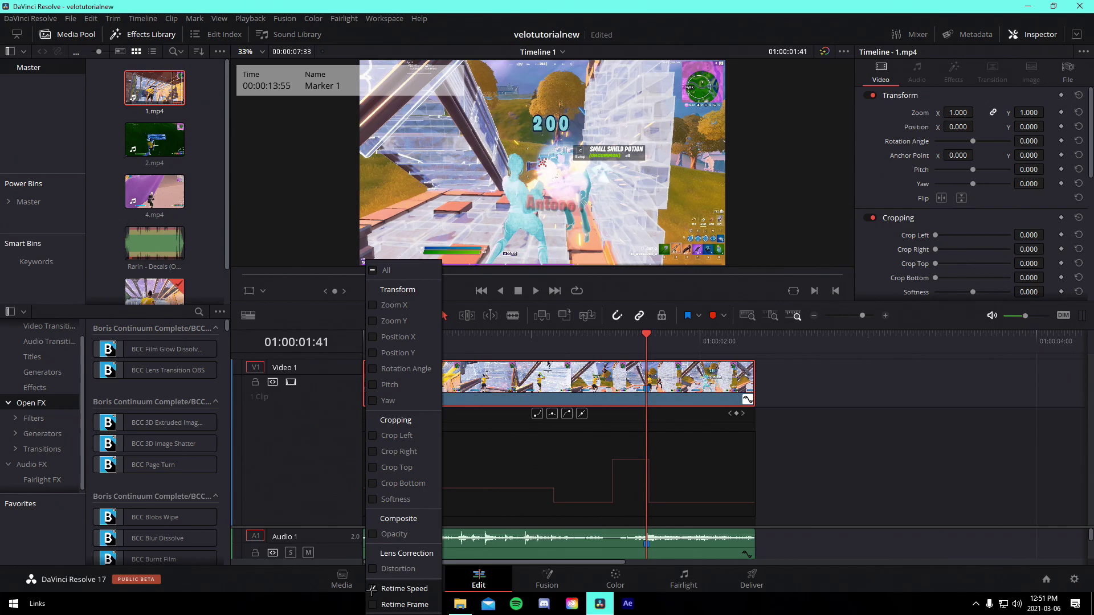
left_click_drag(862, 316, 865, 314)
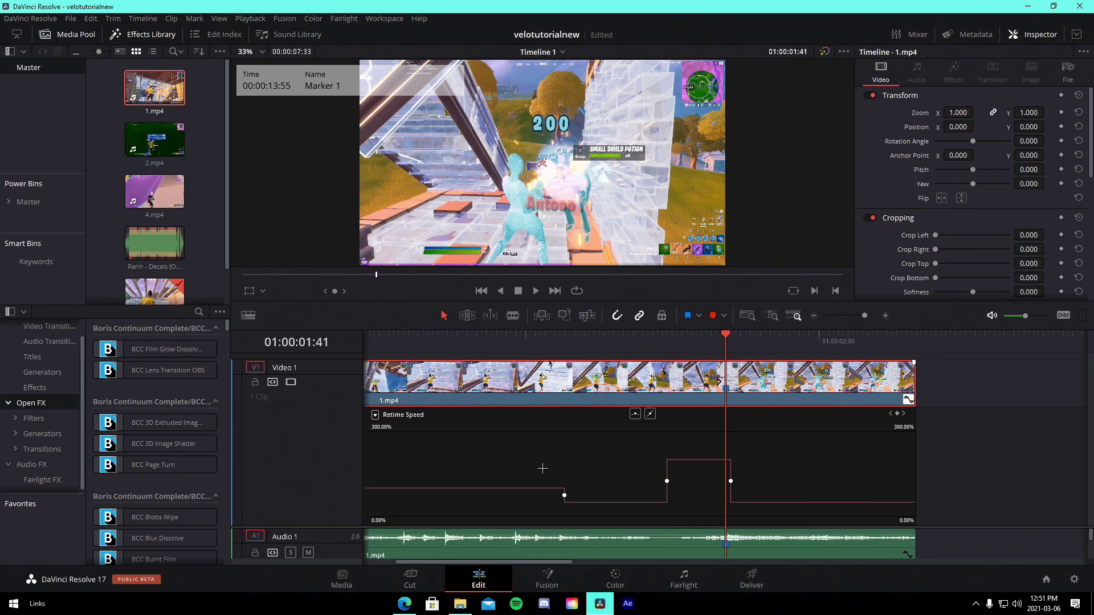
- Smooth the first speed point on the Retime Speed curve with bezier handles, adjust their length and play back the result
left_click(564, 495)
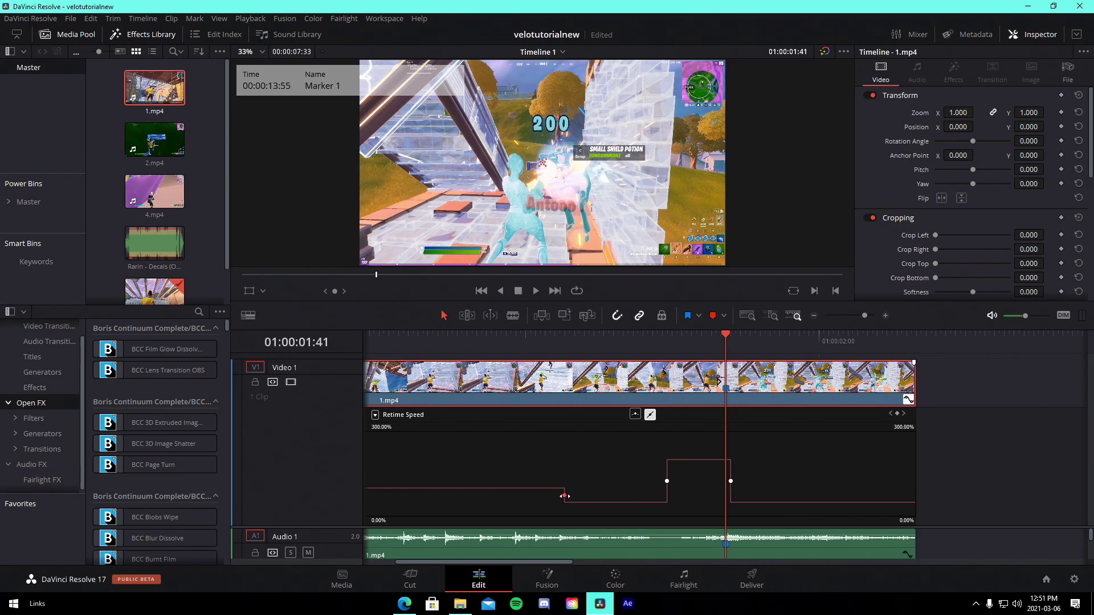
left_click(634, 414)
left_click_drag(590, 495, 613, 495)
left_click(511, 345)
key("space")
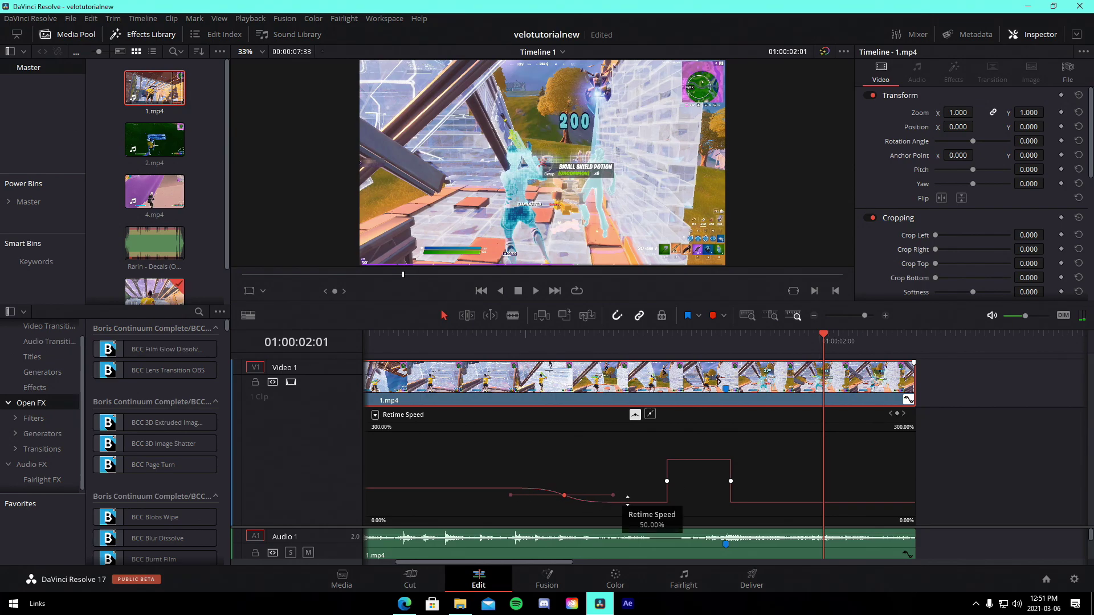
mouse_move(613, 495)
left_mouse_down()
mouse_move(511, 499)
mouse_move(603, 498)
left_mouse_up()
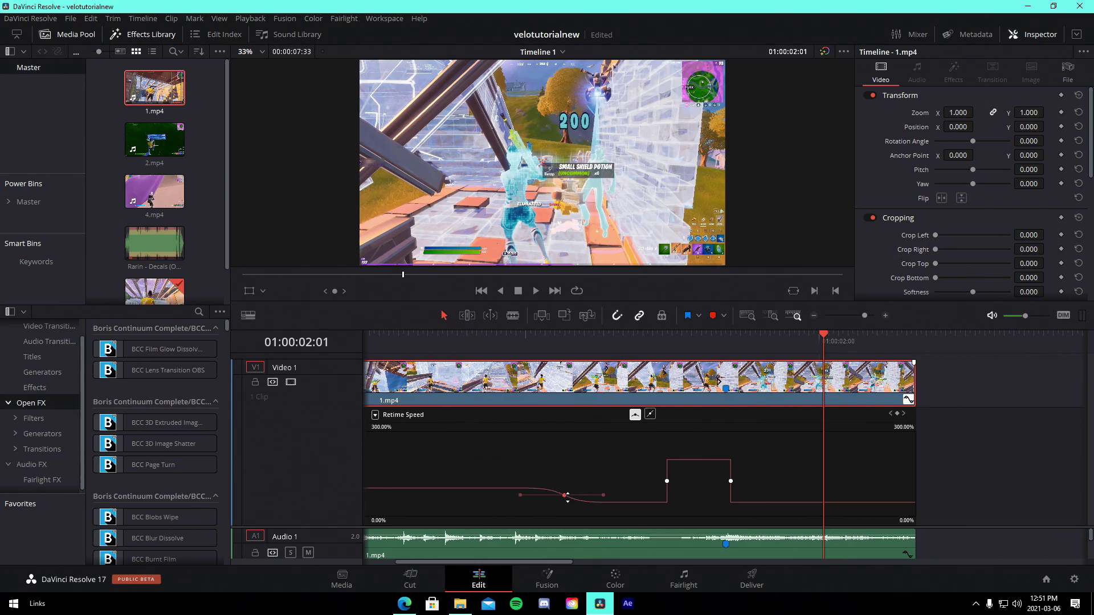
- Add a keyframe to the Retime Speed curve at 01:00:01:36, in the middle of the 200% segment
mouse_move(615, 504)
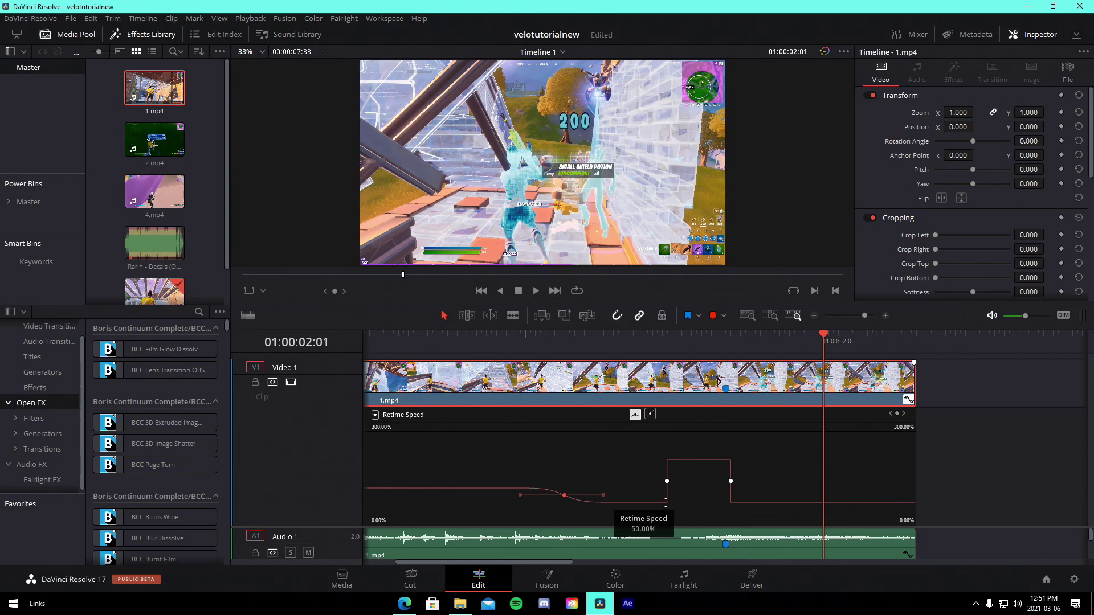
left_click(701, 342)
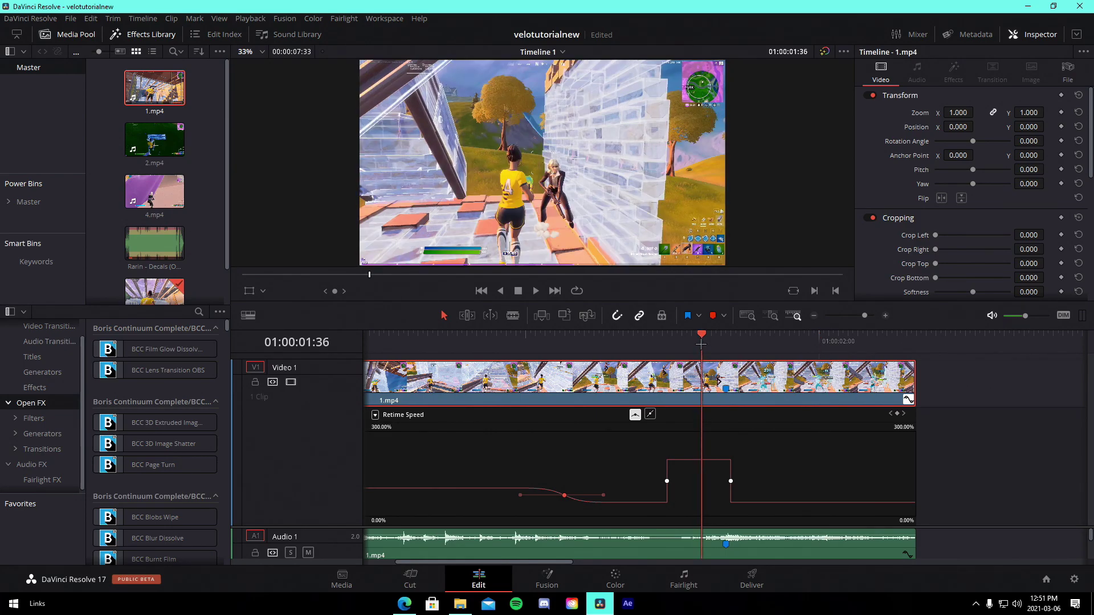
left_click(897, 414)
- Smooth the speed points on both sides of the 200% segment, lengthening the handles of the one where the speed rises
left_click(668, 481)
left_click(636, 415)
left_click_drag(656, 482, 598, 469)
left_click(730, 481)
left_click(634, 414)
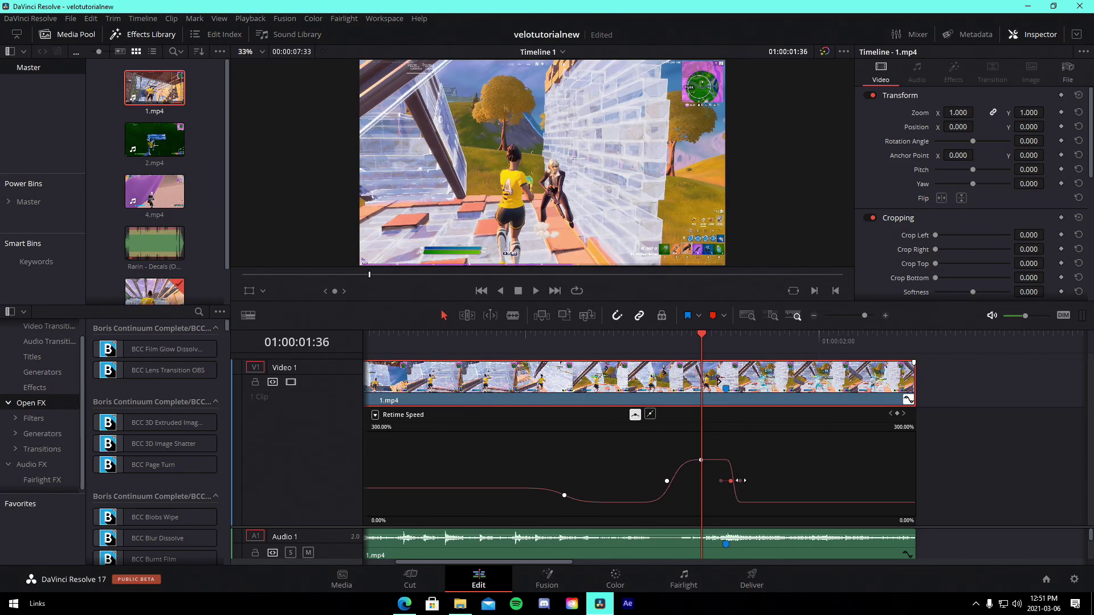